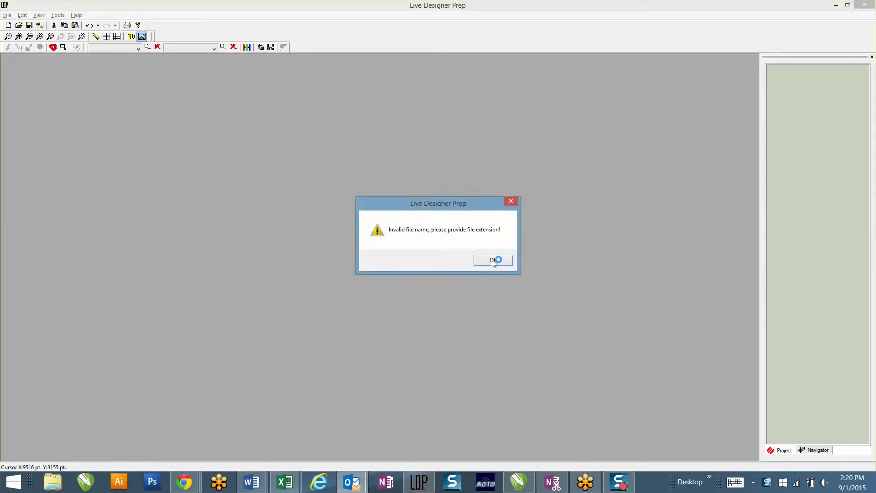
# Dismiss the invalid file name warning and start a new blank product document.
pyautogui.press('Return')
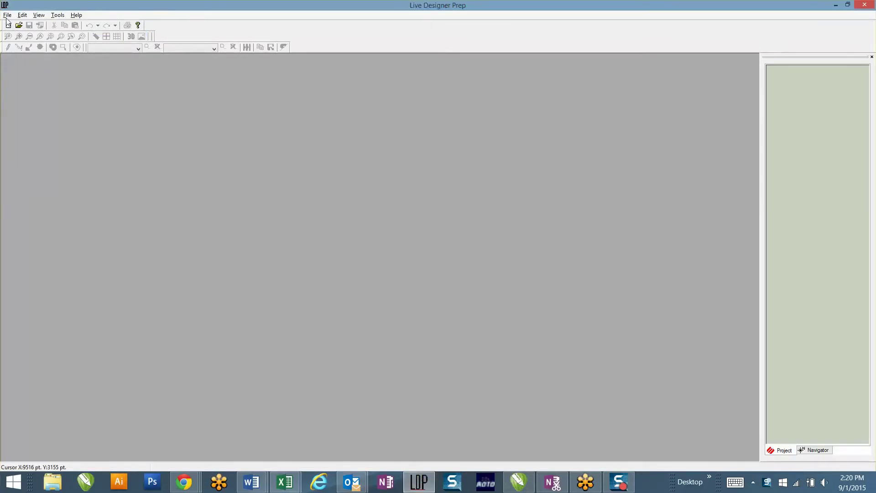
pyautogui.click(8, 16)
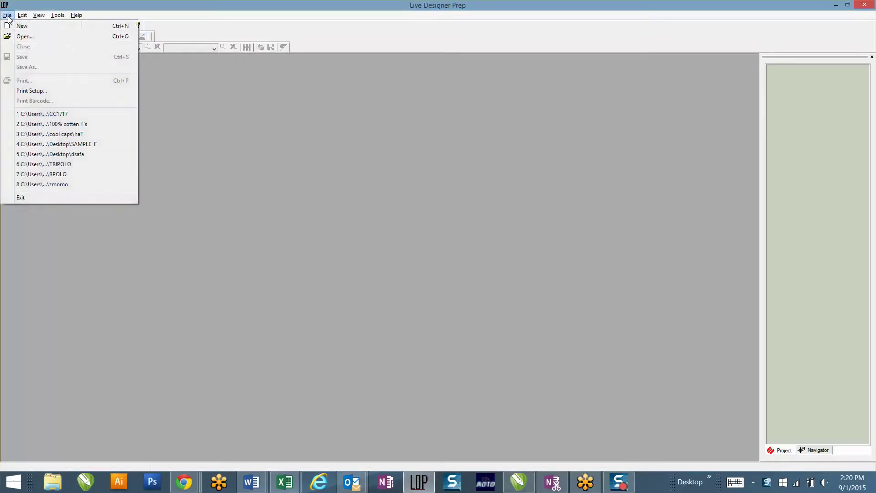
pyautogui.click(19, 27)
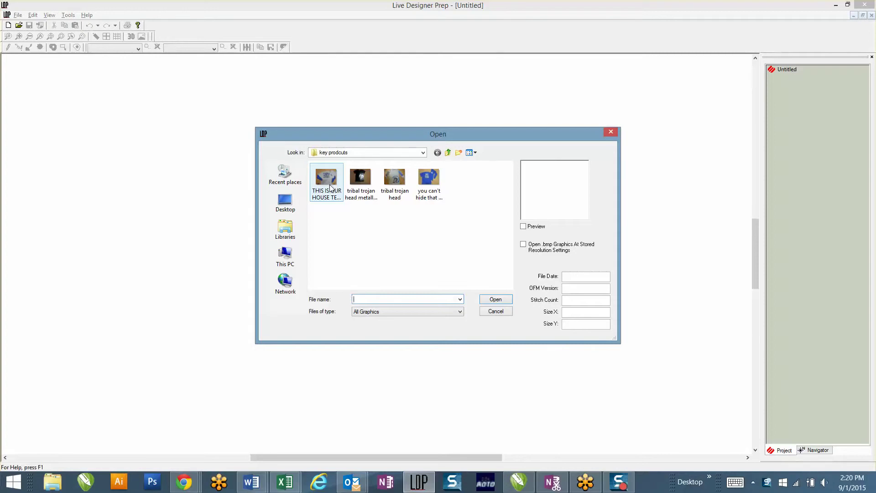
# Load the THIS IS OUR HOUSE tee photo with view name Front and mask name base.
pyautogui.click(327, 179)
pyautogui.doubleClick(326, 178)
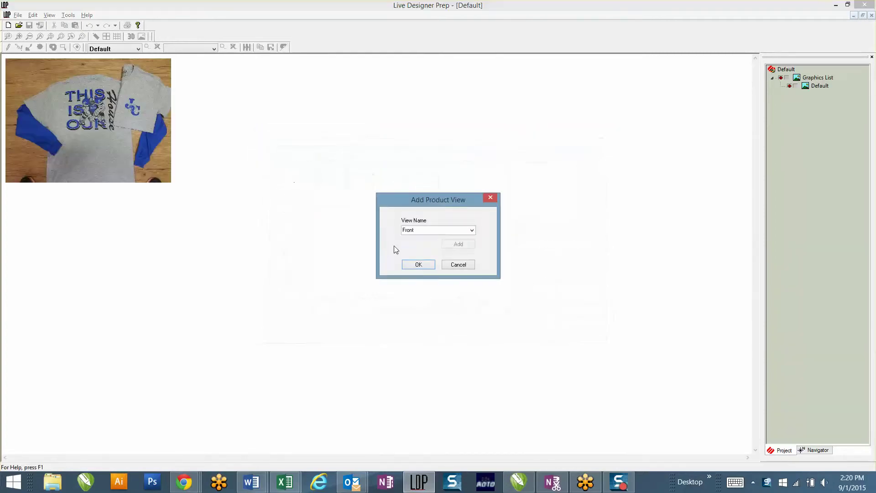
pyautogui.click(440, 230)
pyautogui.click(419, 266)
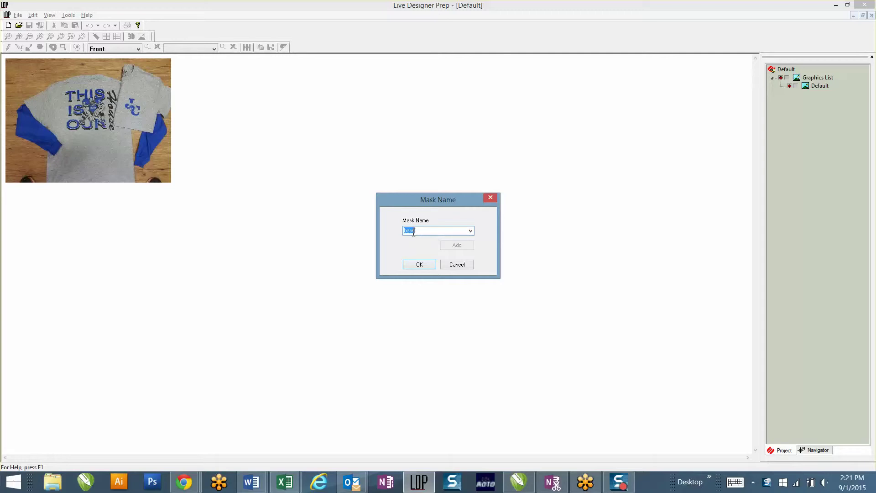
pyautogui.click(420, 265)
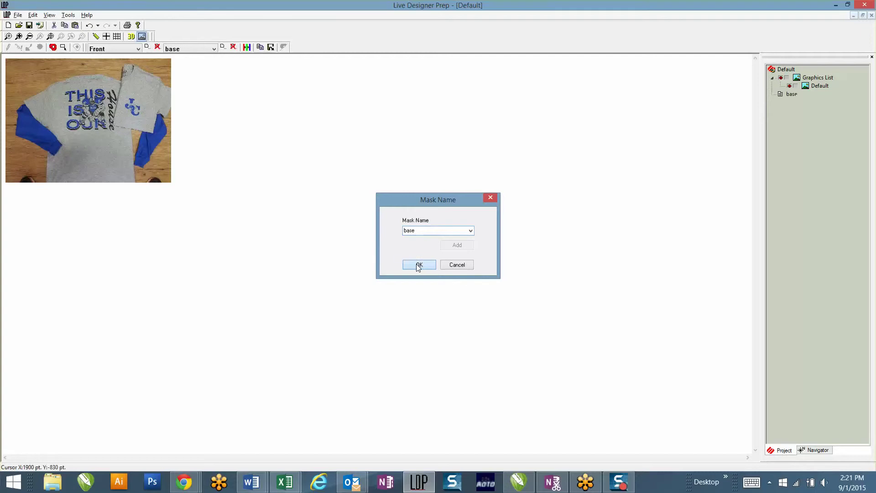
# Calibrate the ruler-measured span to a true 2.5 in. and fit the photo to the window.
pyautogui.click(96, 38)
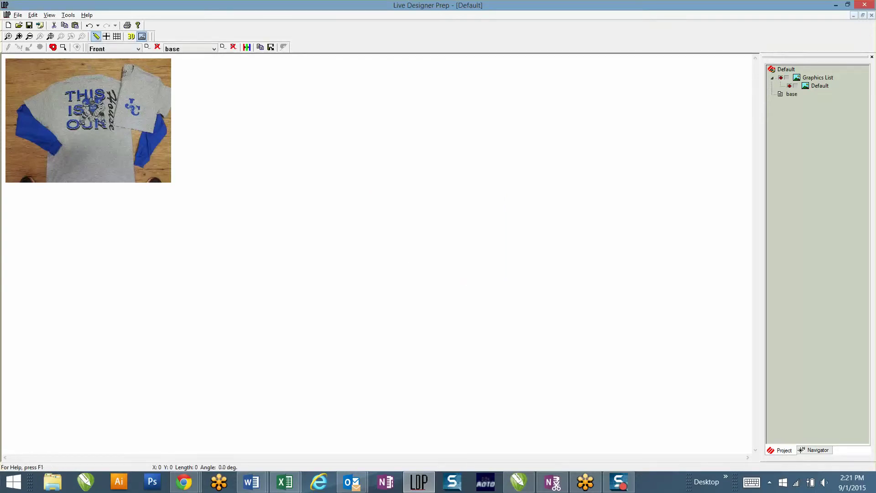
pyautogui.moveTo(89, 186); pyautogui.dragTo(88, 65)
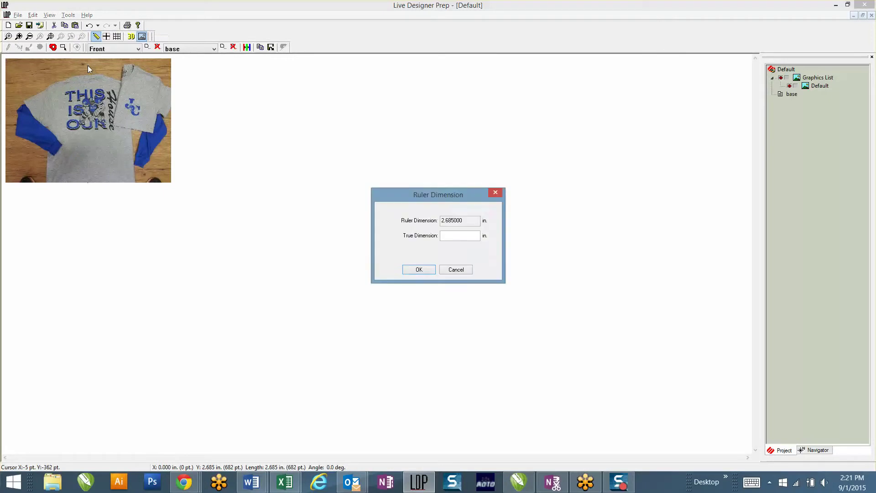
pyautogui.click(456, 236)
pyautogui.write('2.5')
pyautogui.press('Return')
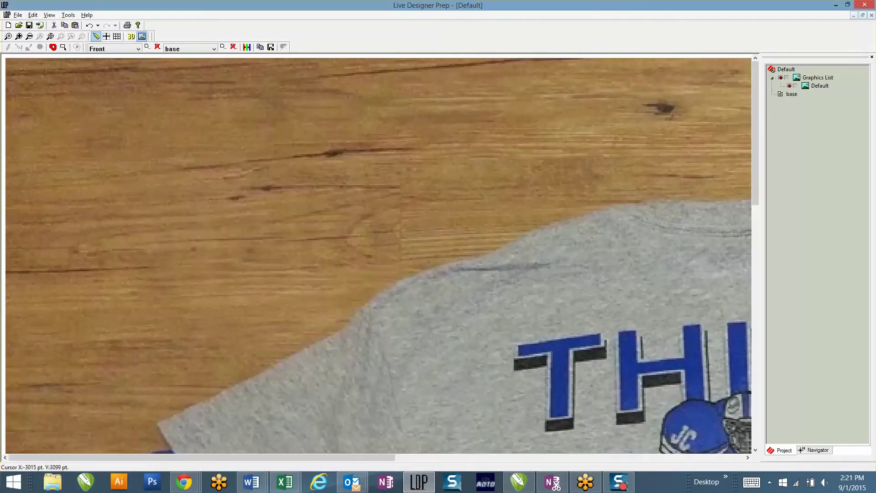
pyautogui.click(51, 36)
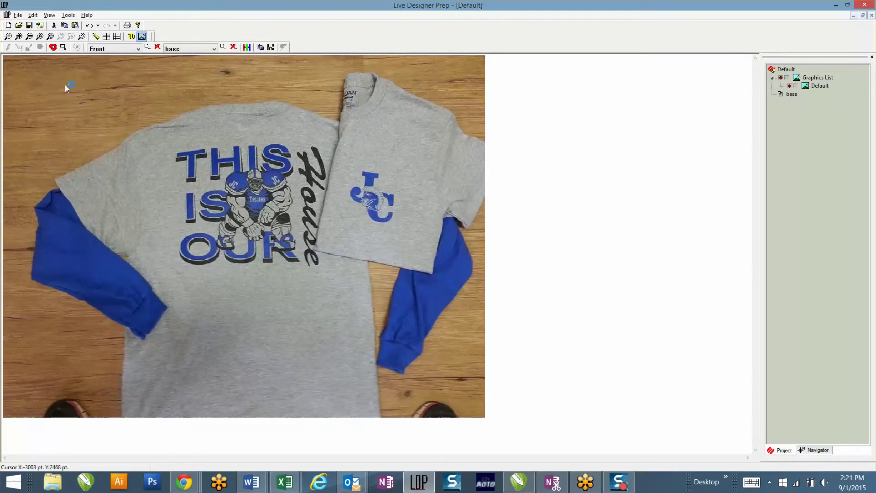
# Draw a vector fill outline around the photo's four corners and select 1. Vector Fill.
pyautogui.click(53, 48)
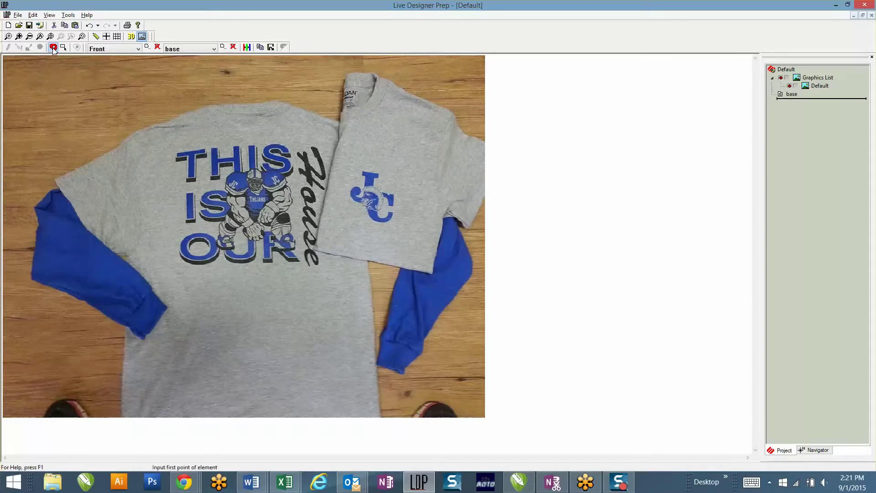
pyautogui.click(20, 61)
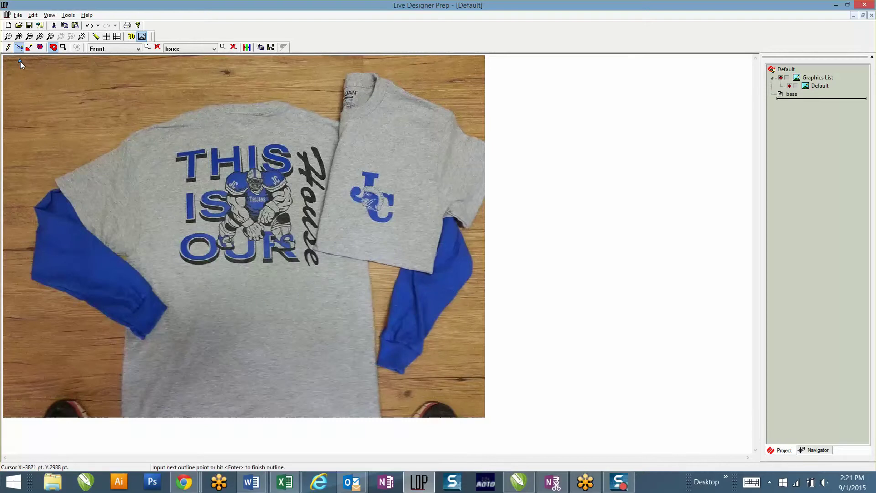
pyautogui.click(485, 65)
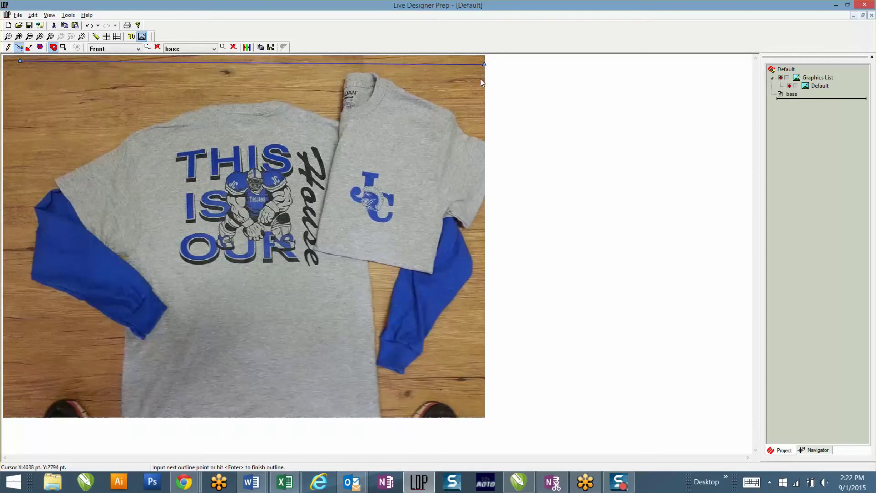
pyautogui.click(485, 417)
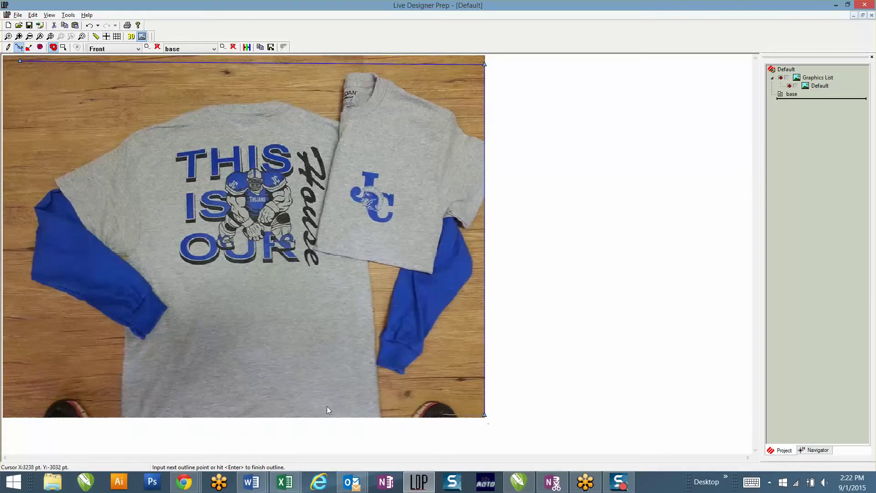
pyautogui.click(4, 417)
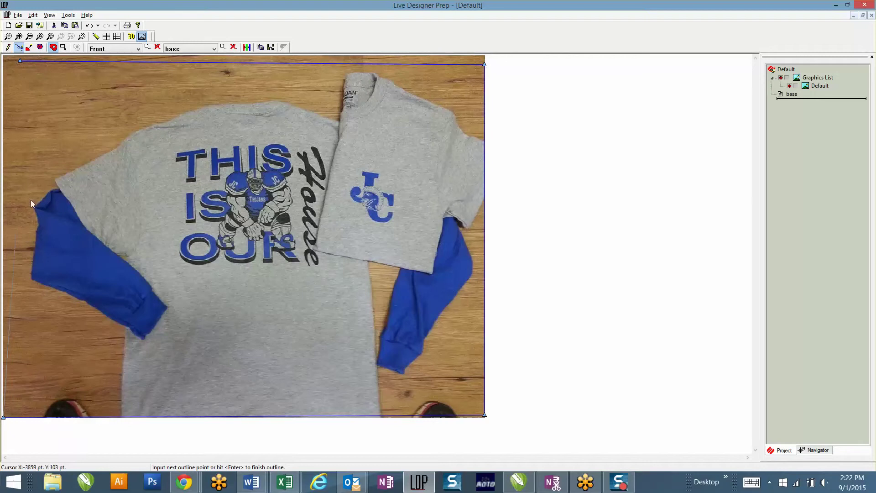
pyautogui.click(3, 59)
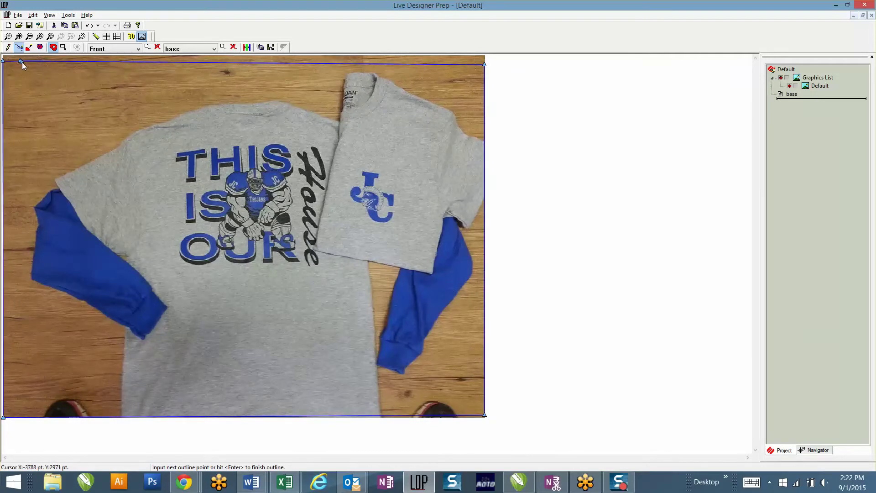
pyautogui.click(21, 62)
pyautogui.press('Return')
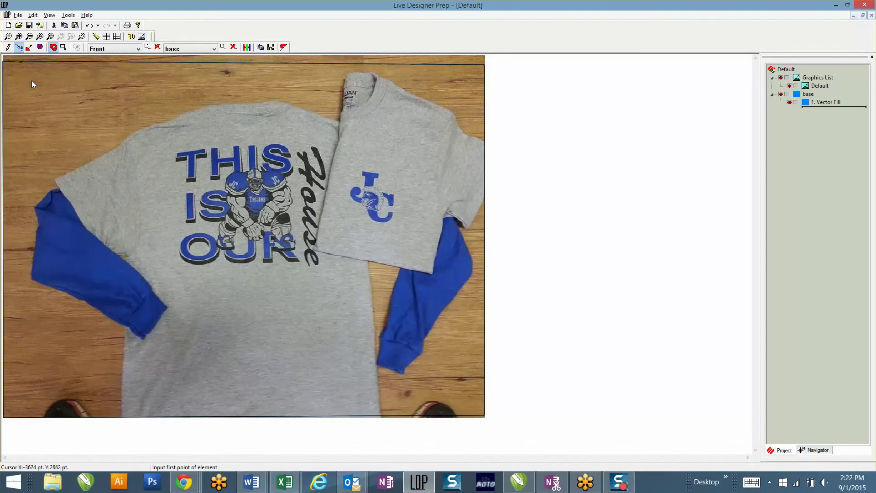
pyautogui.click(836, 102)
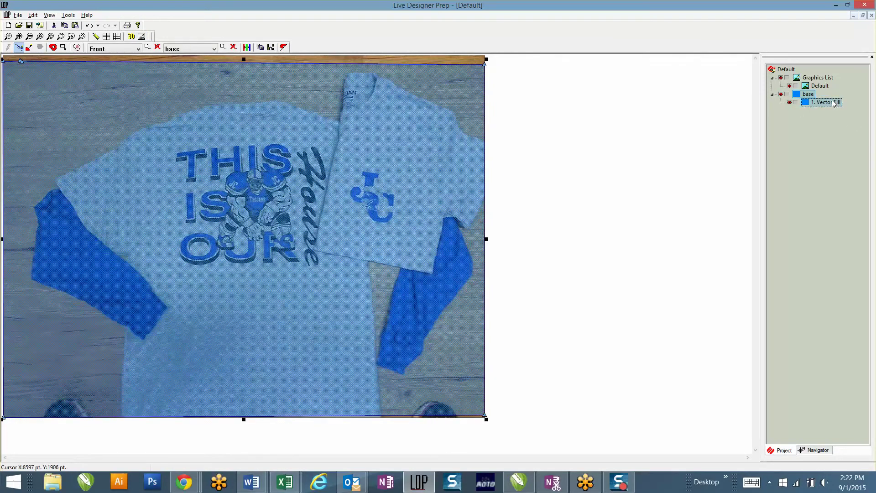
# Open the garment's Info properties and enter supplier Carolina Made.
pyautogui.doubleClick(263, 201)
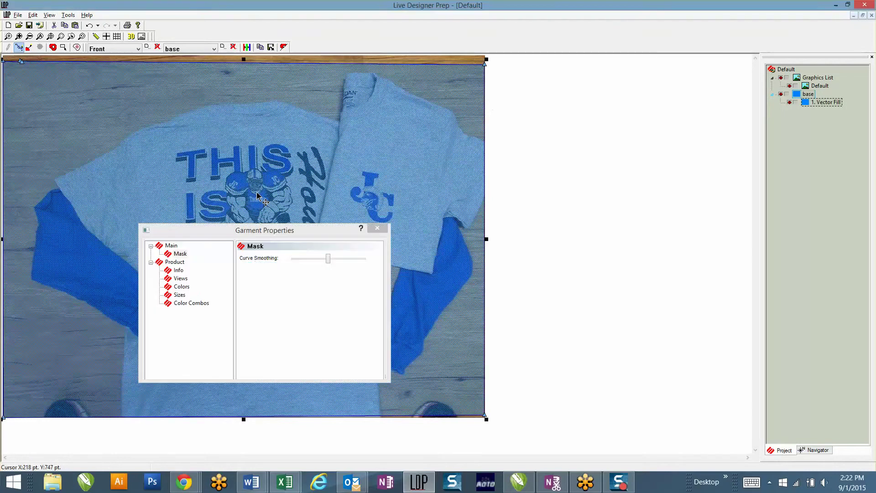
pyautogui.click(178, 271)
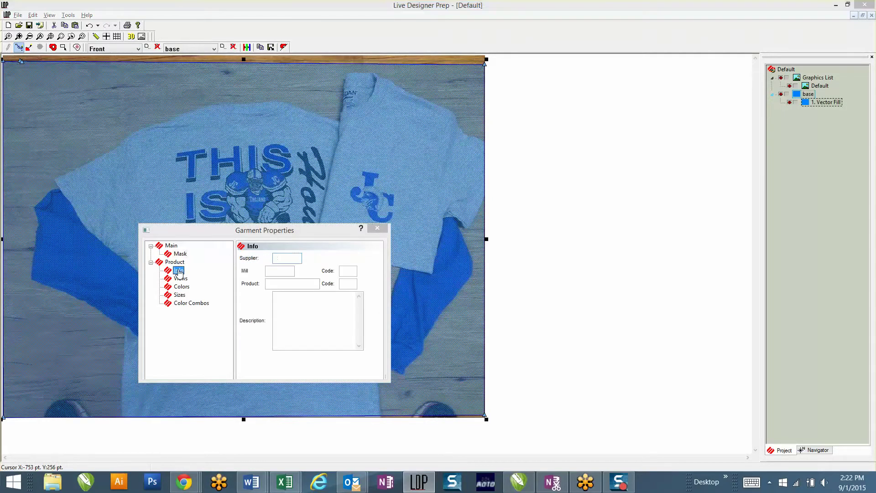
pyautogui.click(284, 258)
pyautogui.click(281, 269)
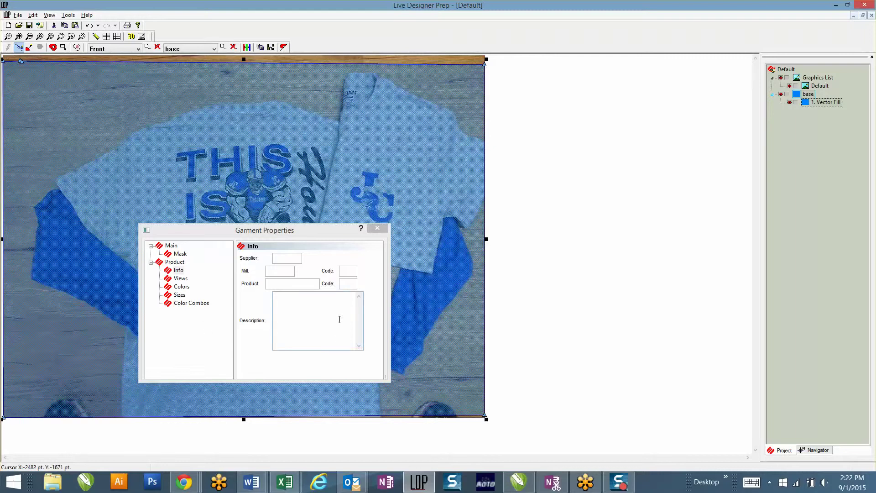
pyautogui.click(294, 257)
pyautogui.write('Ca')
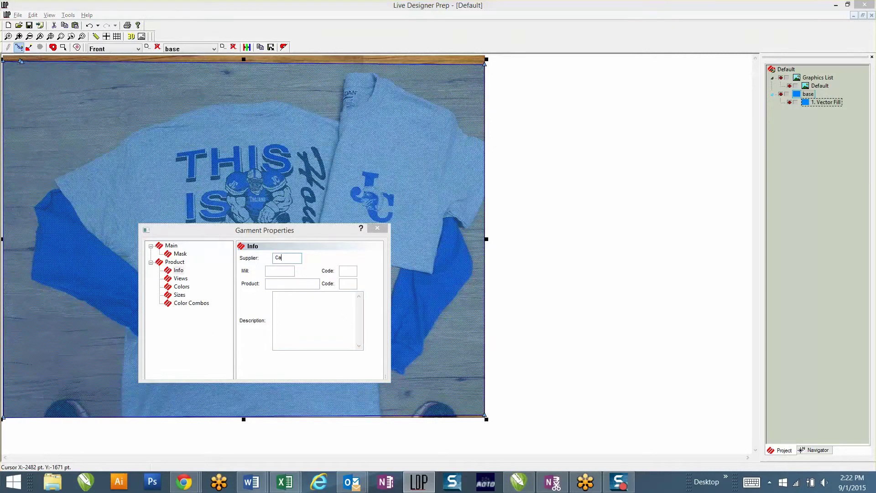
pyautogui.write('rolina Made')
pyautogui.press('Tab')
# Enter mill Gildan 8000 and product name 50/50 T-Shirt Trojans Football.
pyautogui.write('Gildan')
pyautogui.write('8000')
pyautogui.press('Tab')
pyautogui.write('Gildan')
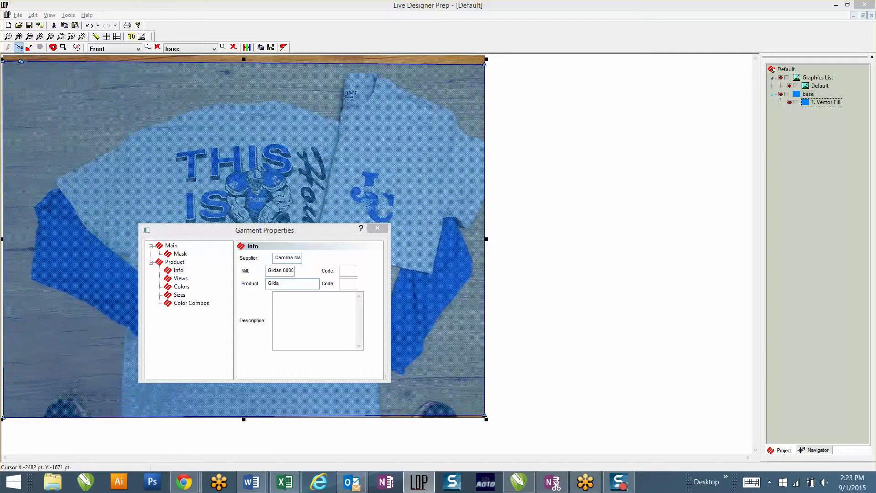
pyautogui.press('BackSpace')
pyautogui.press('BackSpace')
pyautogui.press('BackSpace')
pyautogui.press('BackSpace')
pyautogui.press('BackSpace')
pyautogui.write('50/50 T-Shirt')
pyautogui.write('Trojans Footbal')
# Enter g8ft as both the mill code and the product code.
pyautogui.click(348, 270)
pyautogui.write('g80')
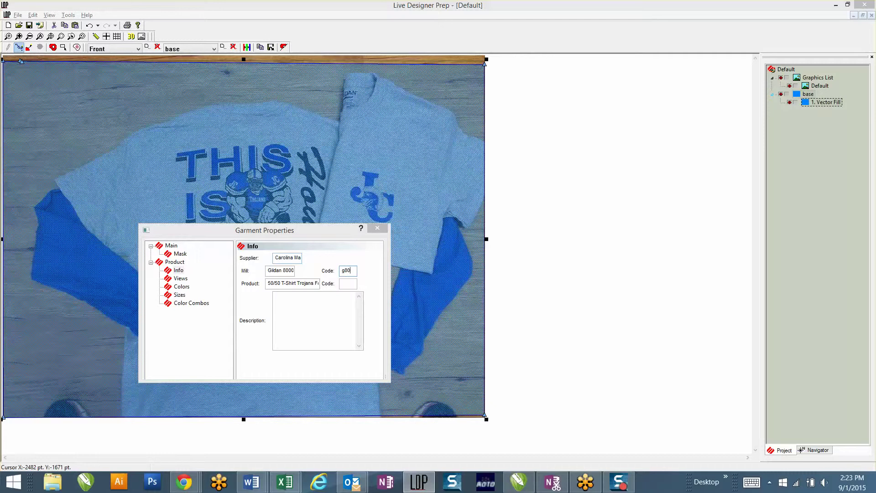
pyautogui.press('BackSpace')
pyautogui.press('BackSpace')
pyautogui.press('BackSpace')
pyautogui.write('g8f')
pyautogui.click(347, 283)
pyautogui.write('g8f')
# Write the description '2015 Trojan Football Short Sleve 50/50 Tee'.
pyautogui.click(276, 296)
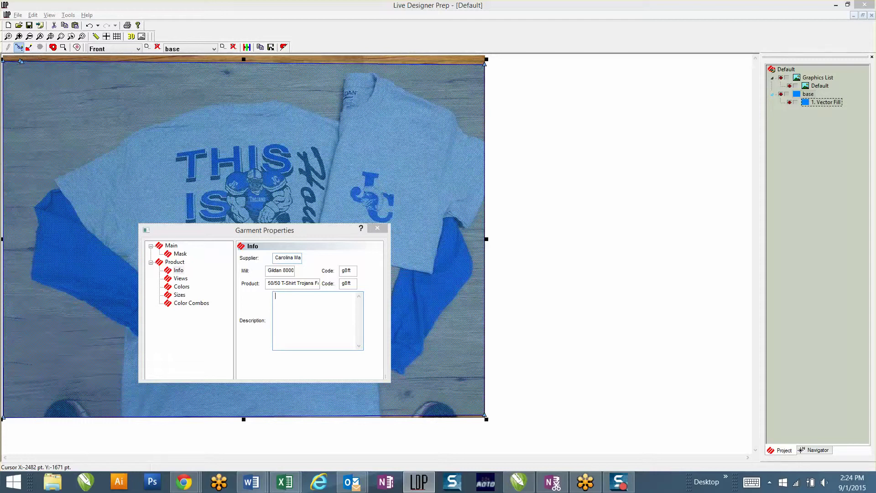
pyautogui.write('2015')
pyautogui.write(' Trojan')
pyautogui.write(' Football')
pyautogui.write(' Shir')
pyautogui.press('BackSpace')
pyautogui.press('BackSpace')
pyautogui.write('hort Sleve 50/50 Tee.')
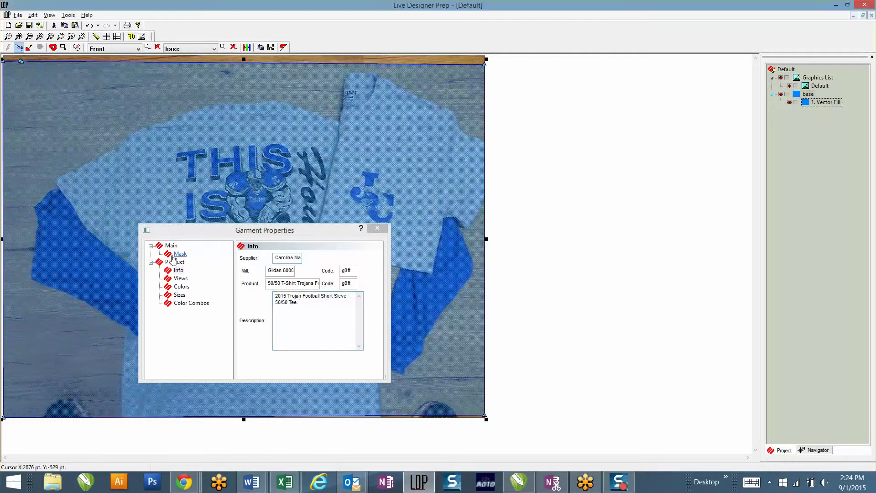
# Add a Grey colour to the base mask, then bring up the Edit Sizes dialog.
pyautogui.click(182, 287)
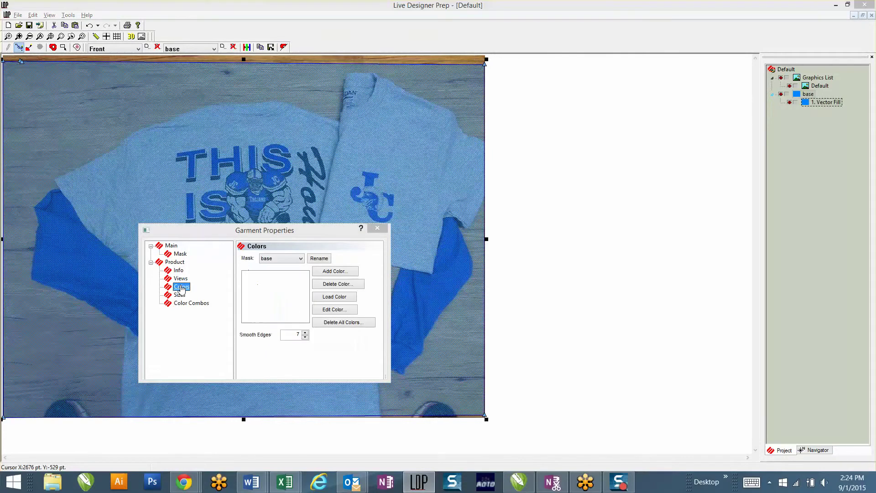
pyautogui.click(336, 272)
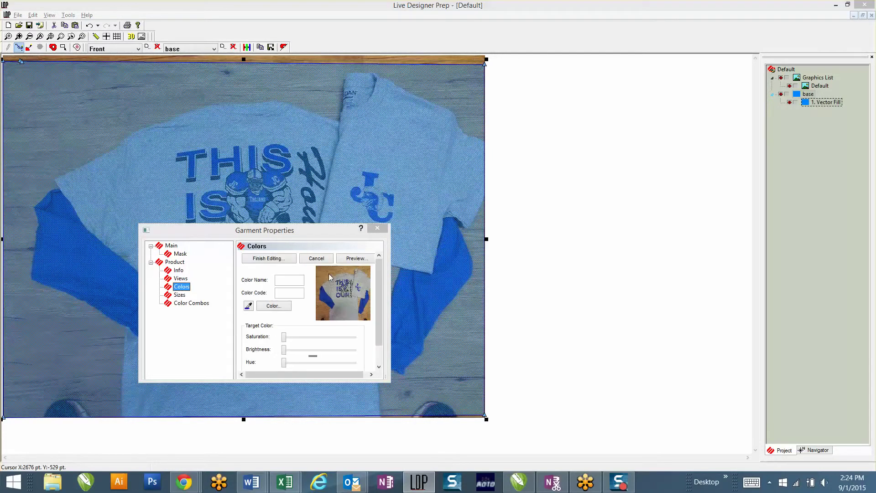
pyautogui.click(282, 281)
pyautogui.write('Gre')
pyautogui.write('Grey')
pyautogui.click(259, 259)
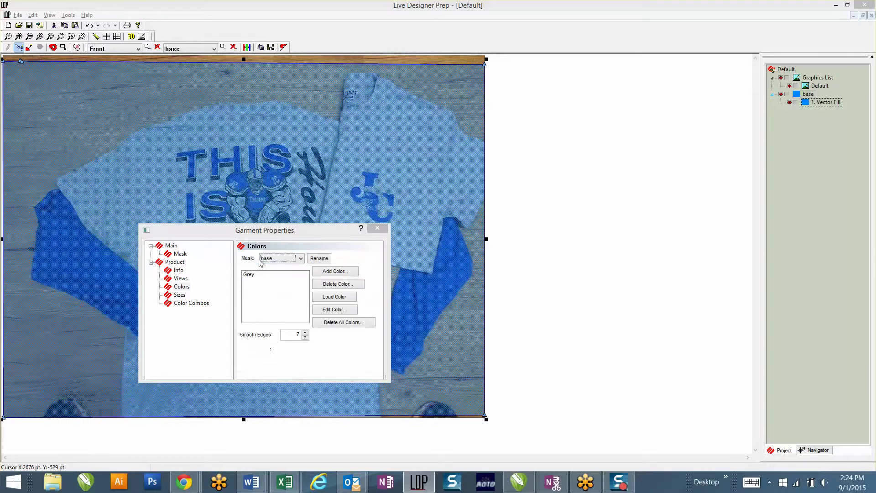
pyautogui.click(181, 296)
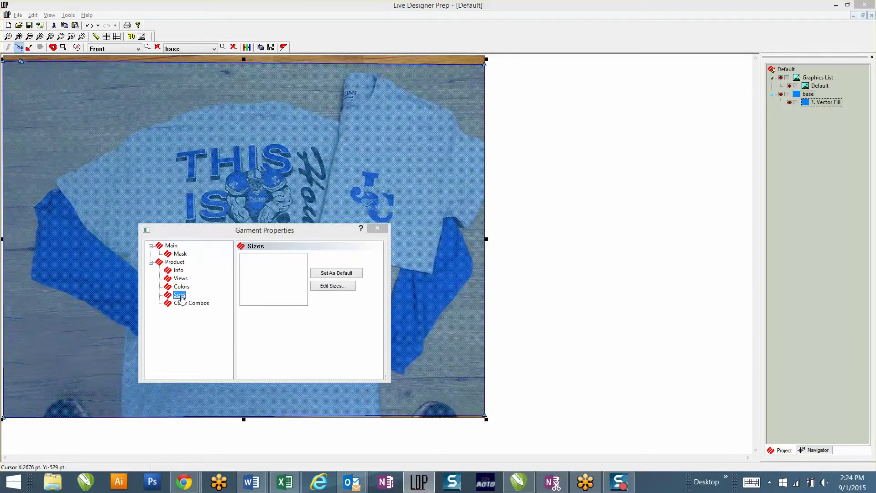
pyautogui.click(338, 289)
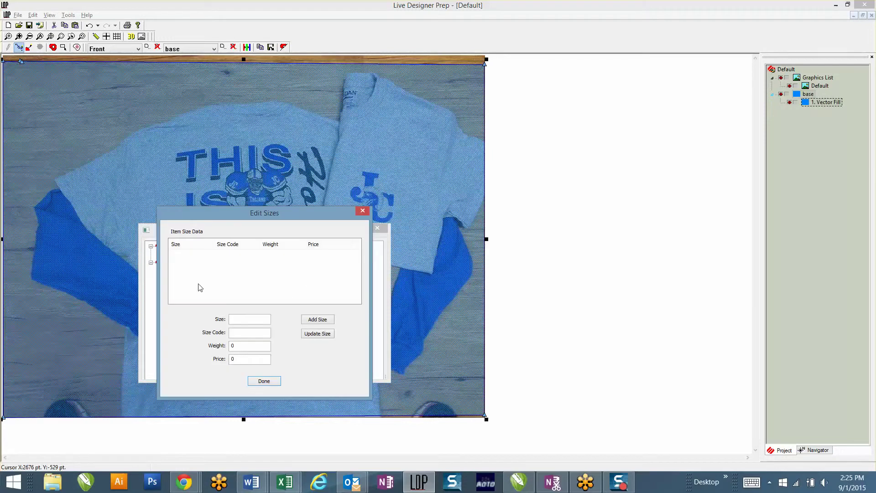
# Add size S with weight 1 and price 15.00.
pyautogui.click(238, 318)
pyautogui.write('S')
pyautogui.press('Tab')
pyautogui.write('1')
pyautogui.press('Tab')
pyautogui.write('15')
pyautogui.press('Tab')
pyautogui.press('Tab')
pyautogui.hotkey('shift', 'Tab')
pyautogui.press('Return')
pyautogui.press('Tab')
pyautogui.press('Tab')
pyautogui.press('Tab')
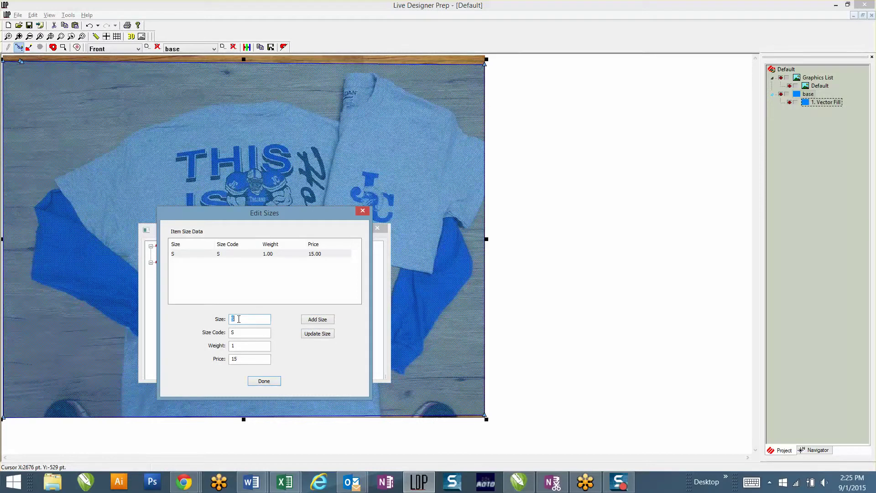
# Add sizes M and L at weight 1 and price 15.00.
pyautogui.write('M')
pyautogui.press('Tab')
pyautogui.write('M')
pyautogui.press('Tab')
pyautogui.press('Tab')
pyautogui.press('Tab')
pyautogui.press('Return')
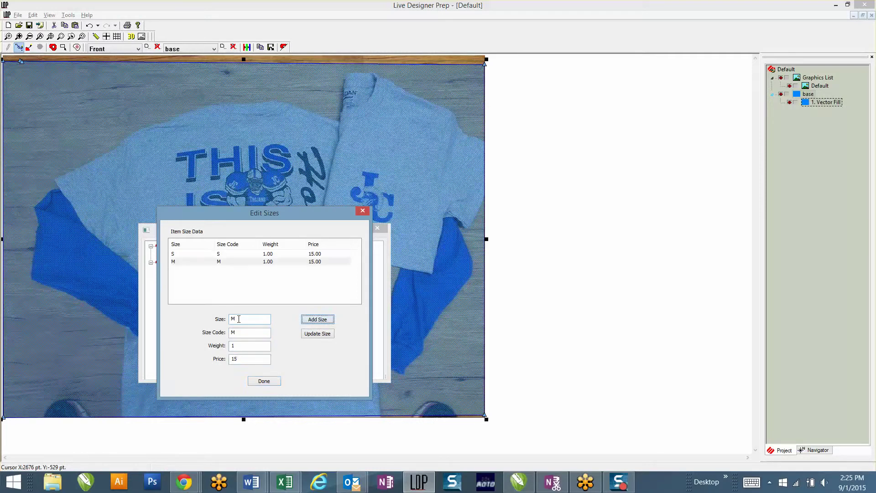
pyautogui.press('Tab')
pyautogui.press('Tab')
pyautogui.press('Tab')
pyautogui.write('L')
pyautogui.press('Tab')
pyautogui.write('L')
pyautogui.press('Tab')
pyautogui.press('Tab')
pyautogui.press('Tab')
pyautogui.press('Return')
# Add size XL at 15.00 and size XXL priced at 17.50.
pyautogui.press('Tab')
pyautogui.press('Tab')
pyautogui.press('Tab')
pyautogui.press('Tab')
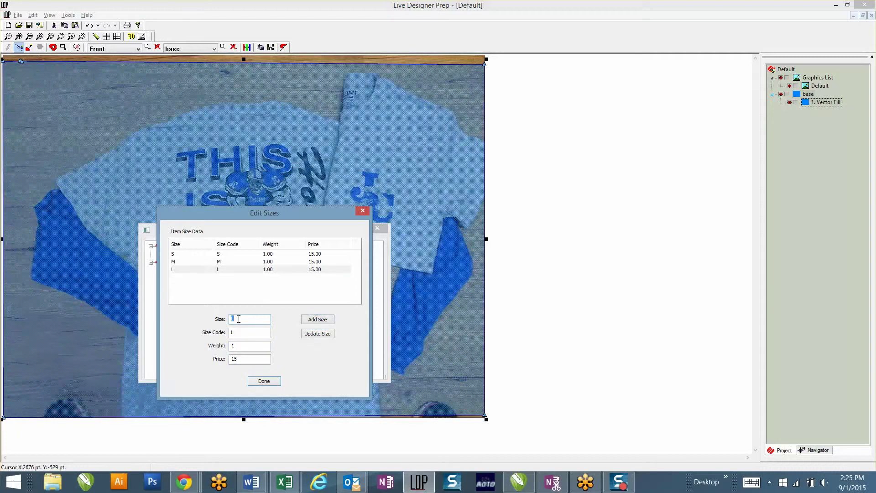
pyautogui.write('XLXL')
pyautogui.press('Tab')
pyautogui.press('Tab')
pyautogui.press('Tab')
pyautogui.press('Return')
pyautogui.press('Tab')
pyautogui.press('Tab')
pyautogui.press('Tab')
pyautogui.press('Tab')
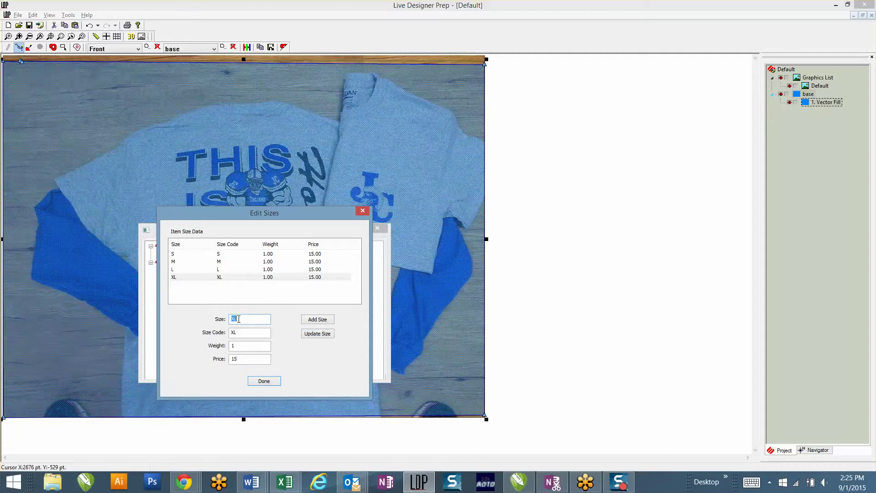
pyautogui.write('XXL')
pyautogui.press('Tab')
pyautogui.write('XL')
pyautogui.press('BackSpace')
pyautogui.write('XL')
pyautogui.press('Tab')
pyautogui.press('Tab')
pyautogui.press('Tab')
pyautogui.hotkey('shift', 'Tab')
pyautogui.write('17.5')
pyautogui.click(317, 319)
# Add size XXXL priced at 17.50.
pyautogui.doubleClick(238, 319)
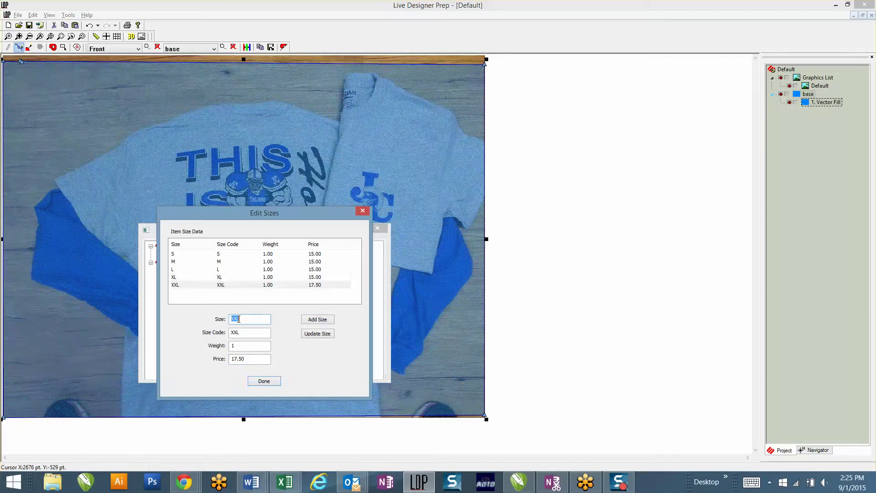
pyautogui.write('XX')
pyautogui.press('Tab')
pyautogui.press('Tab')
pyautogui.hotkey('shift', 'Tab')
pyautogui.write('XXXL')
pyautogui.press('Tab')
pyautogui.press('Tab')
pyautogui.press('Tab')
pyautogui.press('Return')
# Finish the sizes and add a Grey colour combo covering all sizes.
pyautogui.click(265, 382)
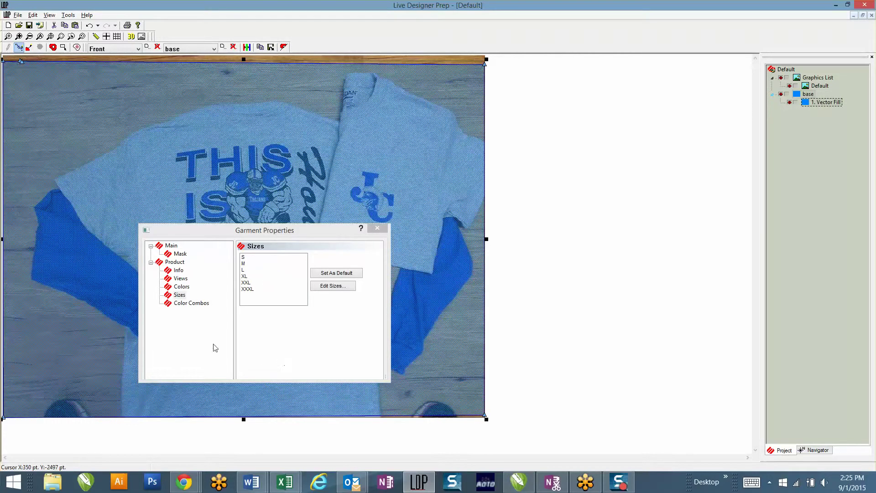
pyautogui.click(196, 303)
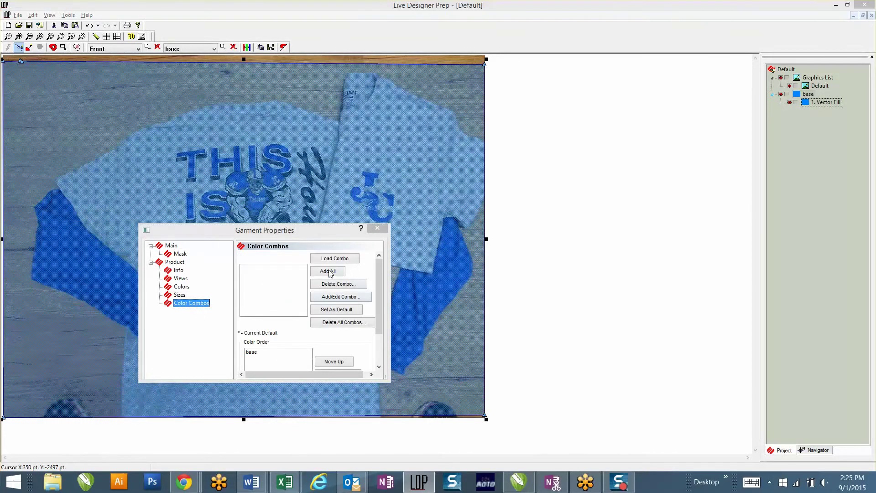
pyautogui.click(328, 272)
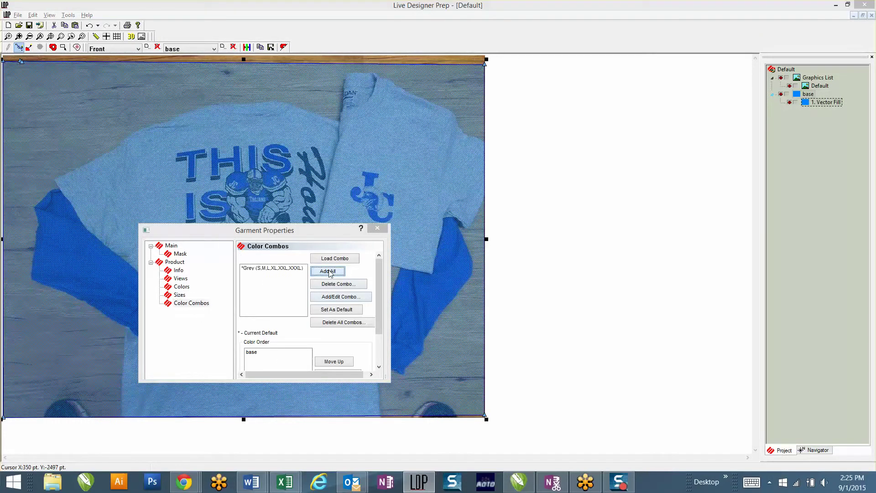
pyautogui.click(377, 227)
# In Save As, create a new KEY PRO folder on the Desktop.
pyautogui.click(18, 15)
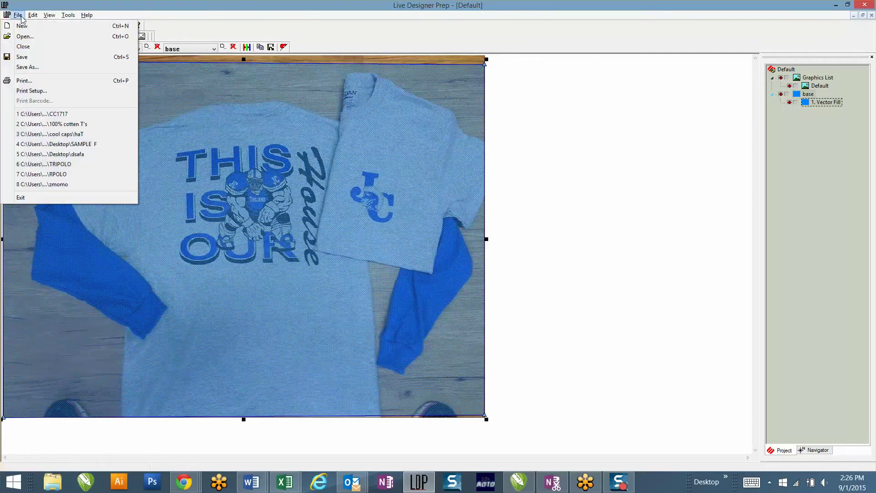
pyautogui.click(28, 67)
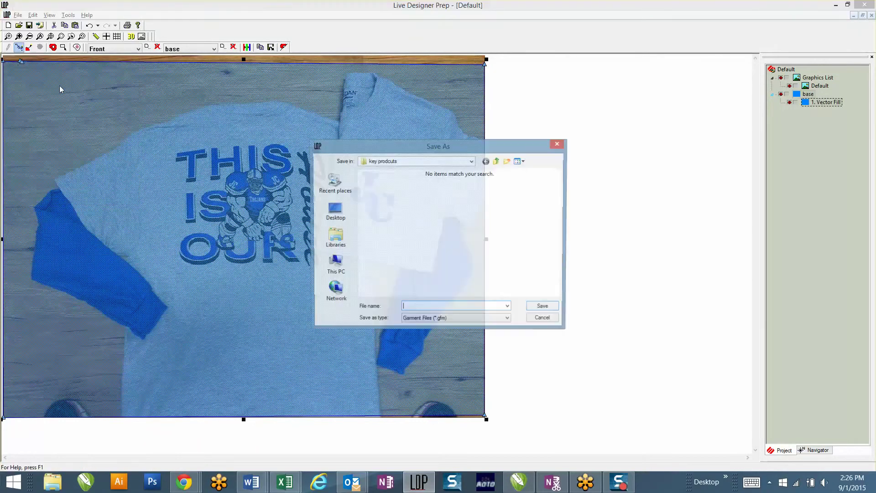
pyautogui.click(332, 213)
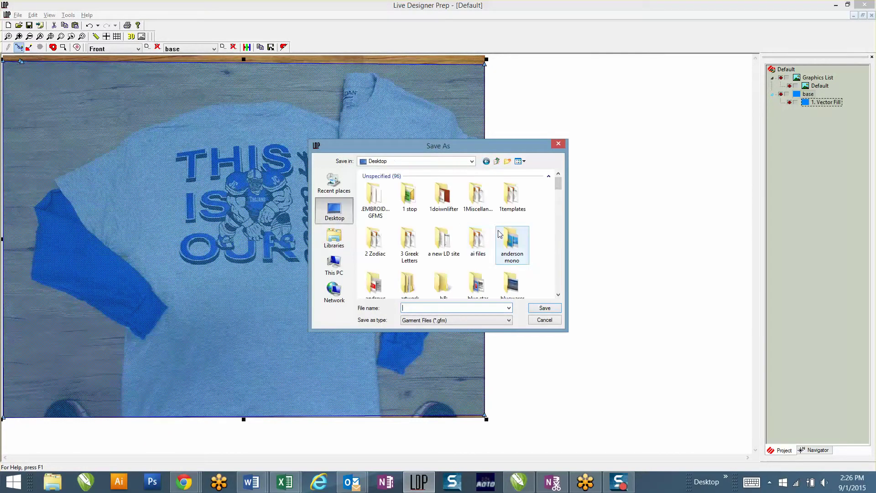
pyautogui.rightClick(439, 221)
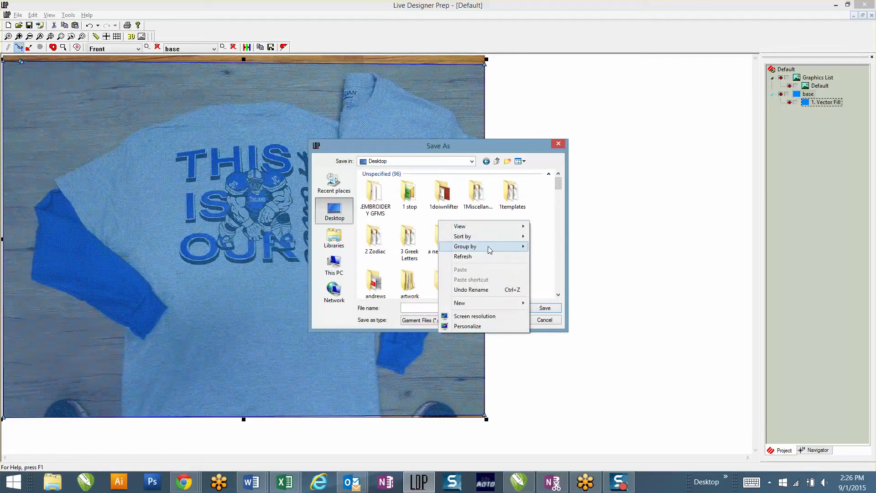
pyautogui.moveTo(481, 303)
pyautogui.click(406, 305)
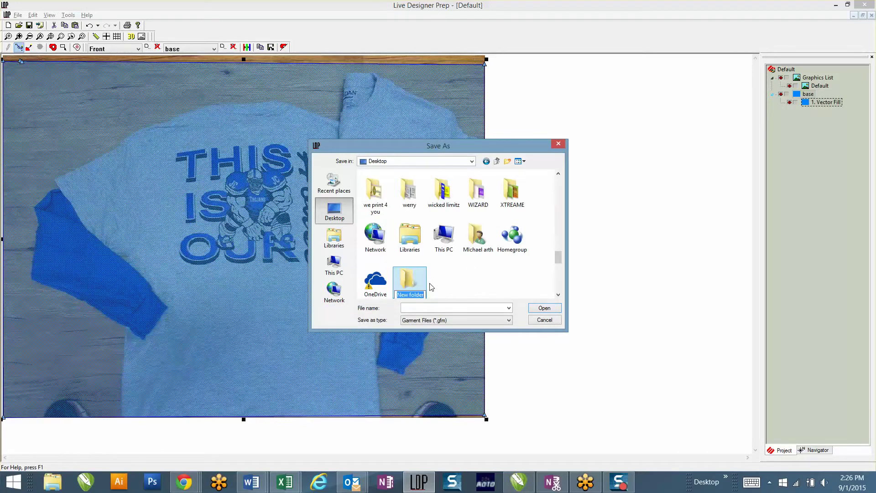
pyautogui.write('KEY PRO')
pyautogui.click(413, 280)
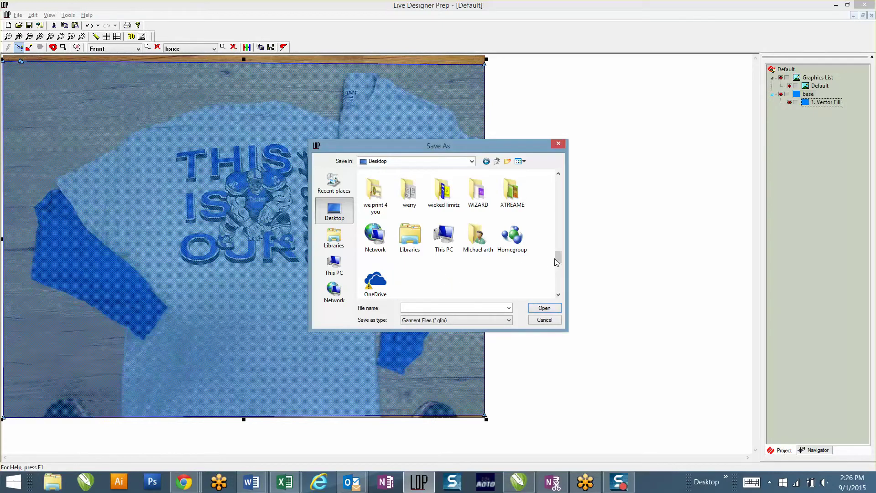
# Save the garment as TROJAN FOOTBALL inside the key prodcuts folder.
pyautogui.moveTo(559, 258); pyautogui.dragTo(560, 224)
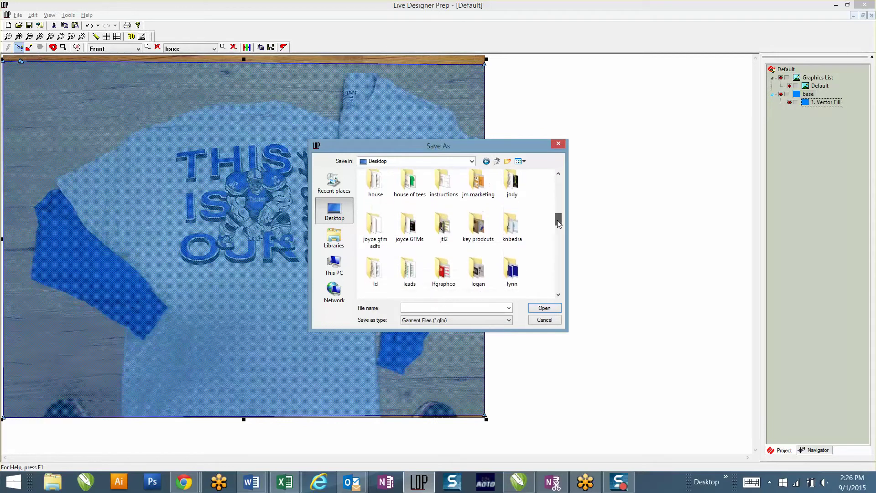
pyautogui.doubleClick(468, 224)
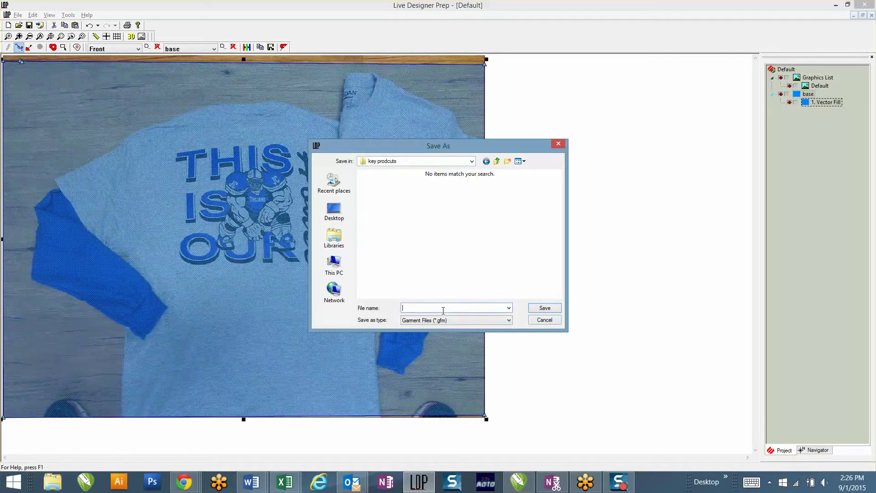
pyautogui.write('T')
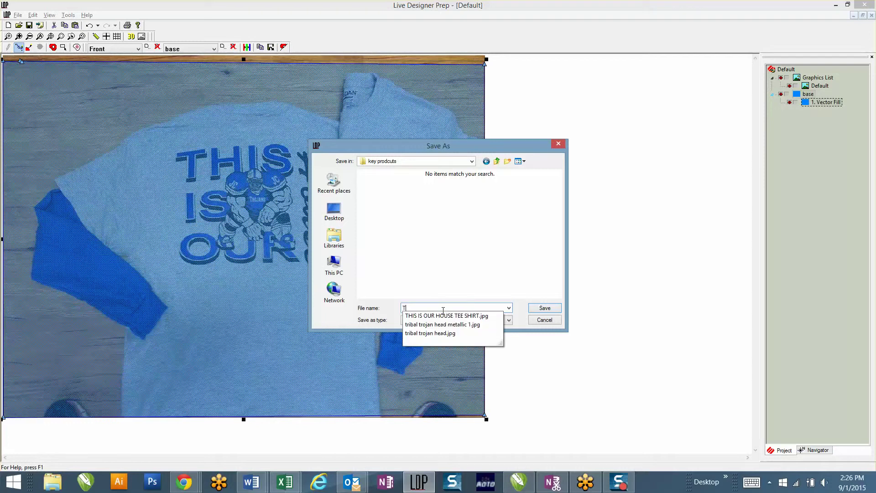
pyautogui.write('ROJAN')
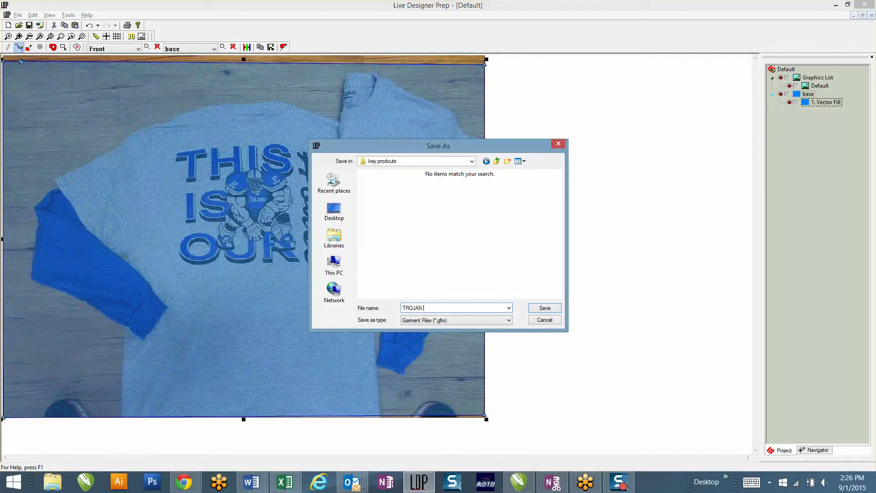
pyautogui.write(' FOOTBALL')
pyautogui.click(544, 309)
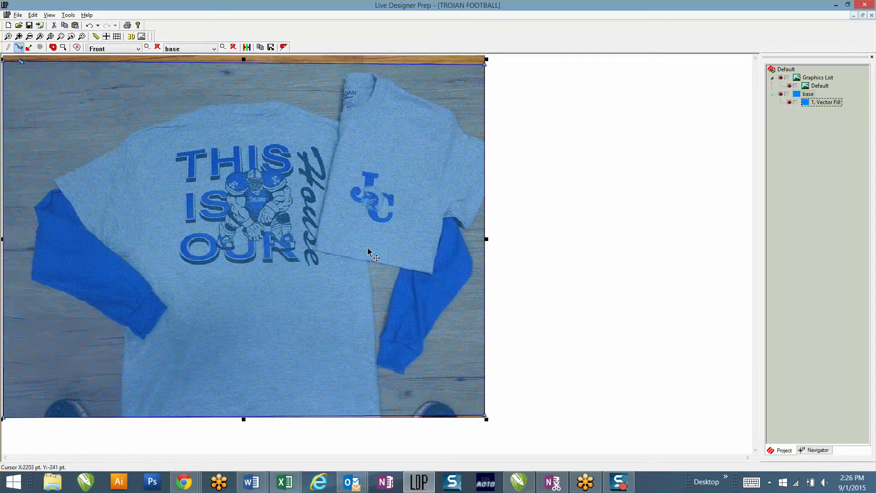
# In the browser admin, open Add Product Type under Product Management > Ready To Print Products.
pyautogui.hotkey('alt', 'Tab')
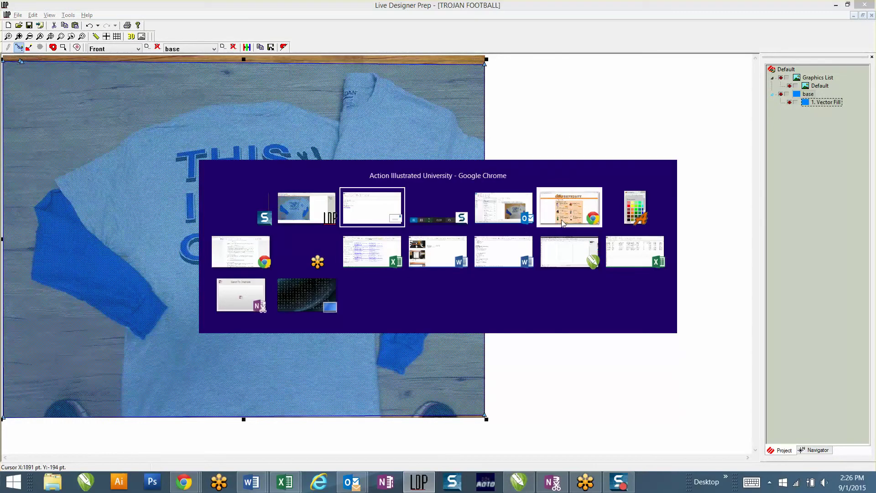
pyautogui.click(561, 220)
pyautogui.click(46, 6)
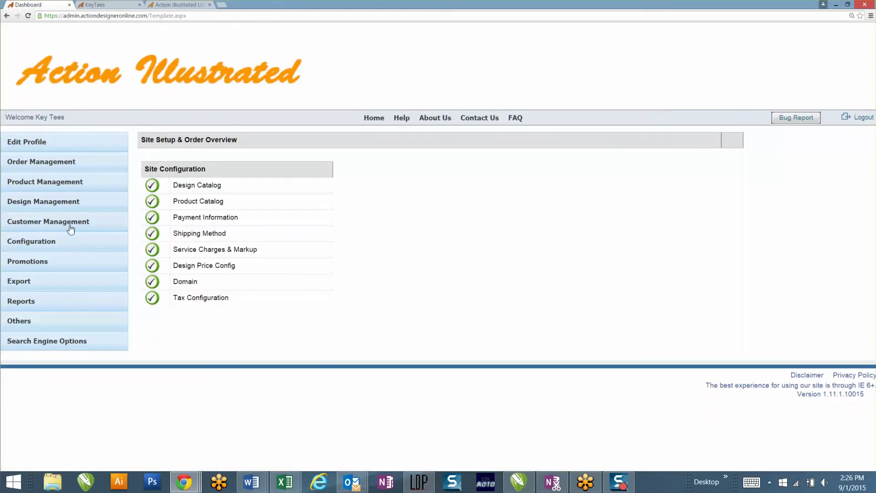
pyautogui.click(53, 183)
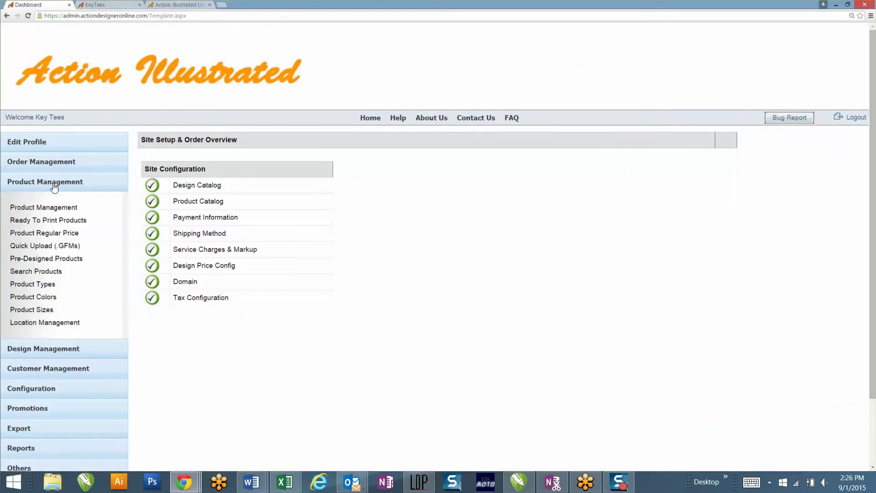
pyautogui.click(58, 221)
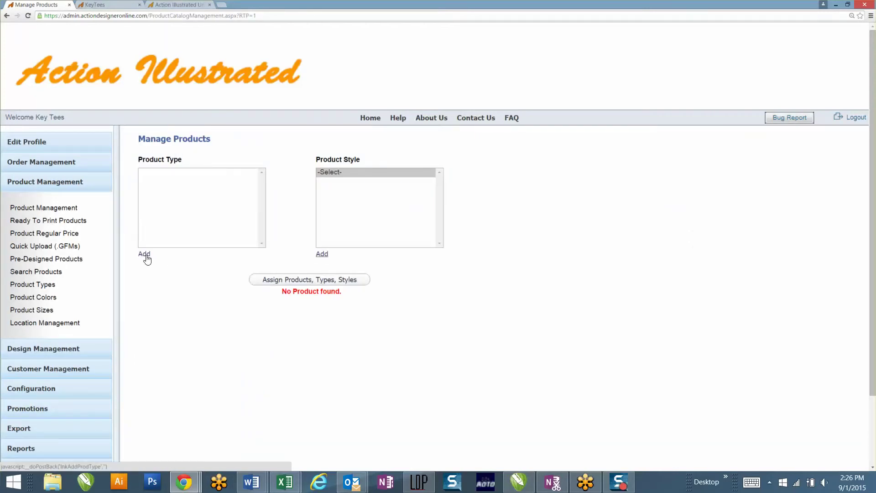
pyautogui.click(144, 255)
# Clear the mistyped 'jOHNSON' product type name and begin choosing an image file to upload.
pyautogui.click(166, 141)
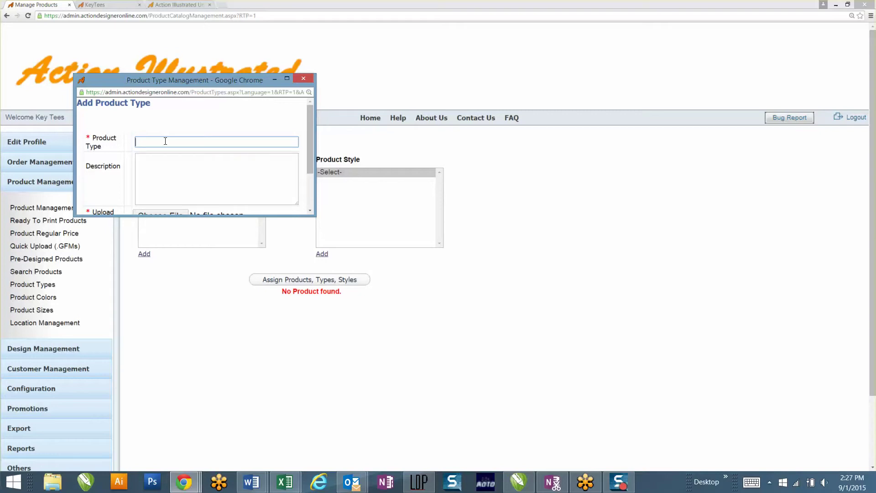
pyautogui.write('jOHNSON')
pyautogui.hotkey('ctrl', 'a')
pyautogui.press('BackSpace')
pyautogui.press('Tab')
pyautogui.press('Tab')
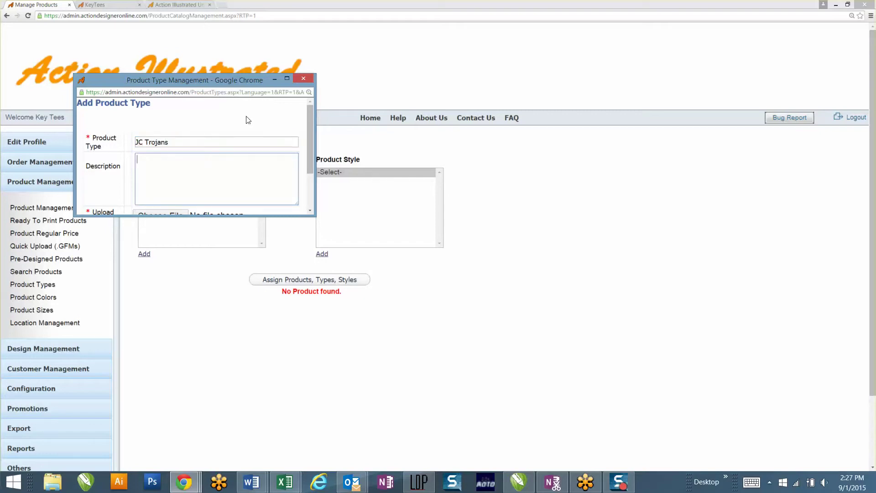
pyautogui.scroll(-2, 247, 120)
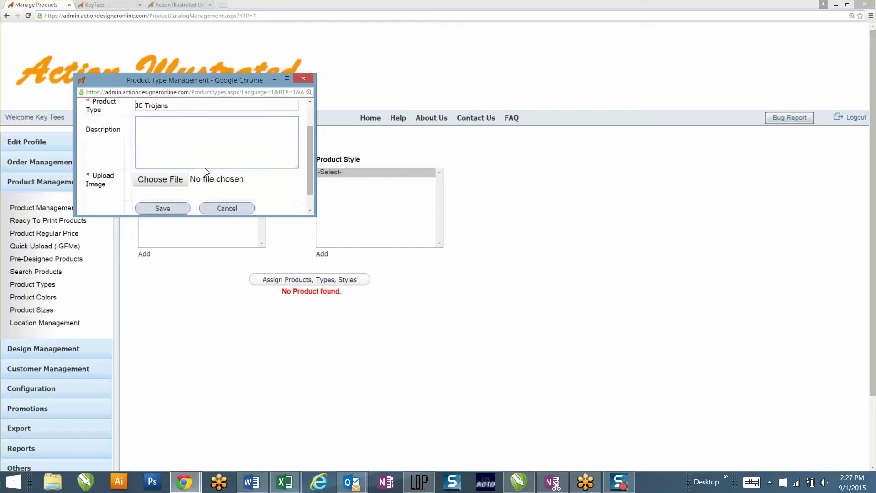
pyautogui.click(165, 183)
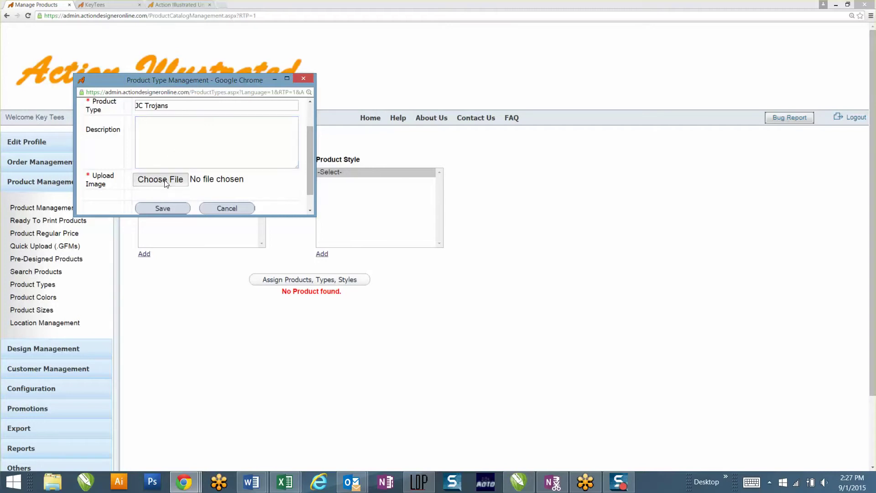
# Search Google Images for 'johnson county trojans' and save the JC Trojans logo as download (3).
pyautogui.click(225, 4)
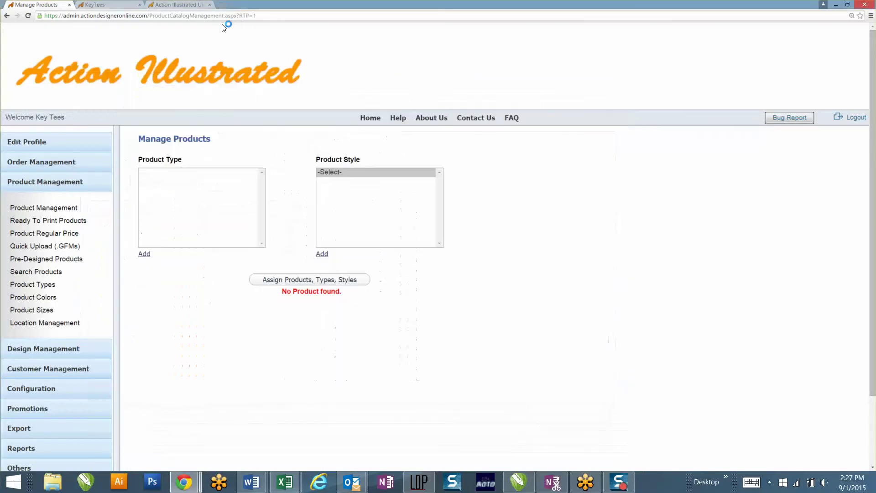
pyautogui.hotkey('ctrl', 't')
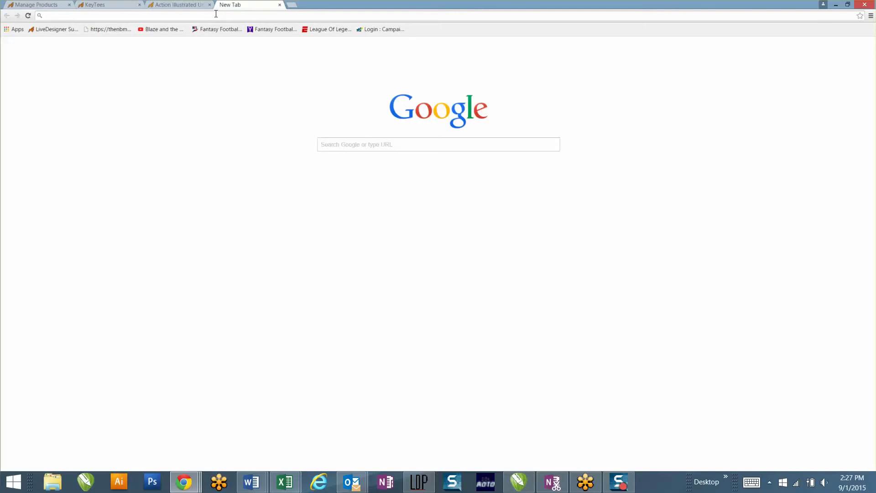
pyautogui.write('johnson county')
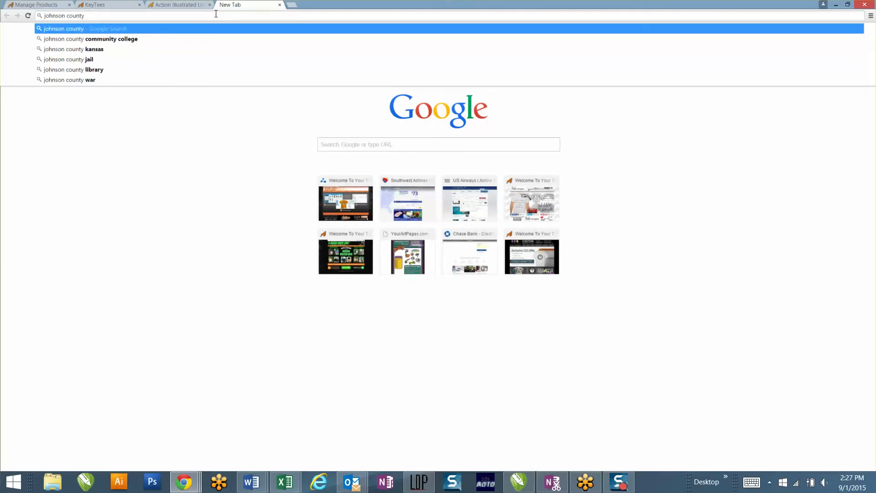
pyautogui.write(' trojans&oq=johnson%20county%20trojans&aqs=chrome..69i57j0l5.8215j0j7')
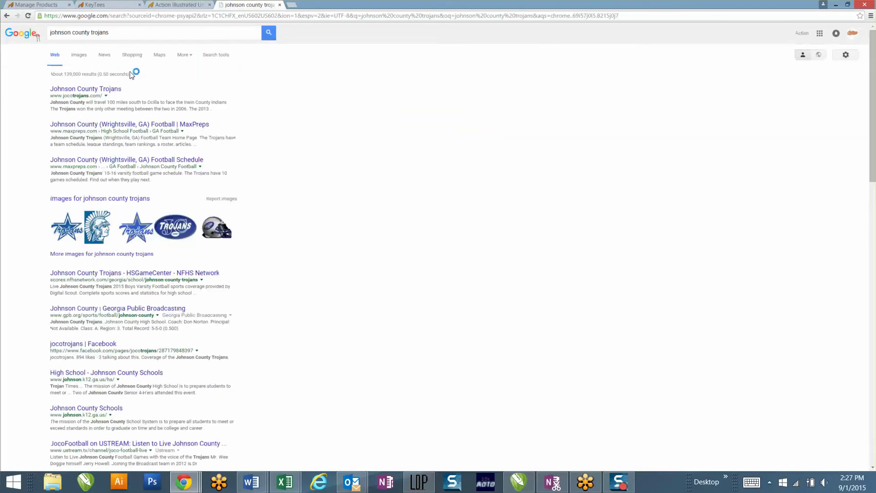
pyautogui.click(87, 60)
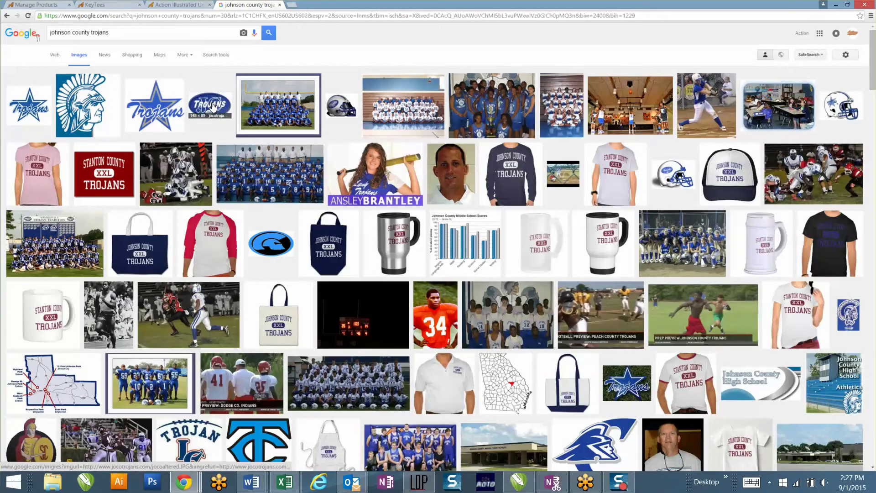
pyautogui.rightClick(212, 105)
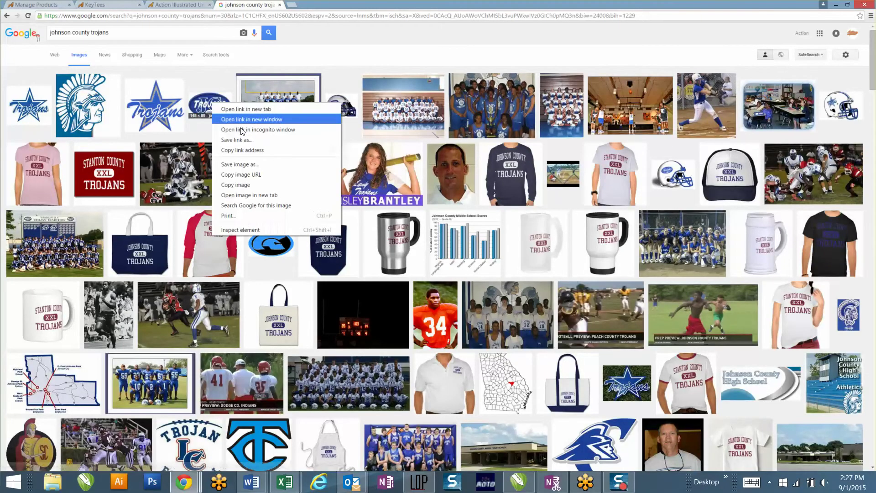
pyautogui.click(242, 165)
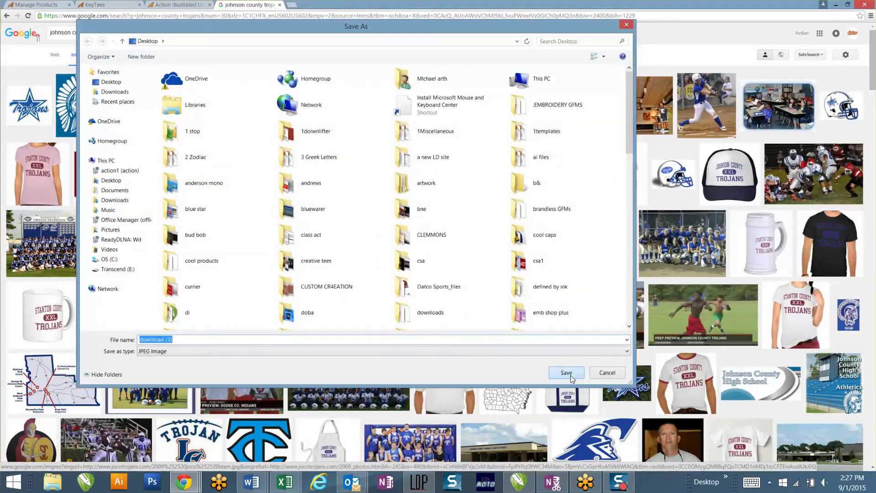
pyautogui.click(569, 374)
# Attach download (3) from the Desktop as the JC Trojans product type image and save it.
pyautogui.hotkey('alt', 'Tab')
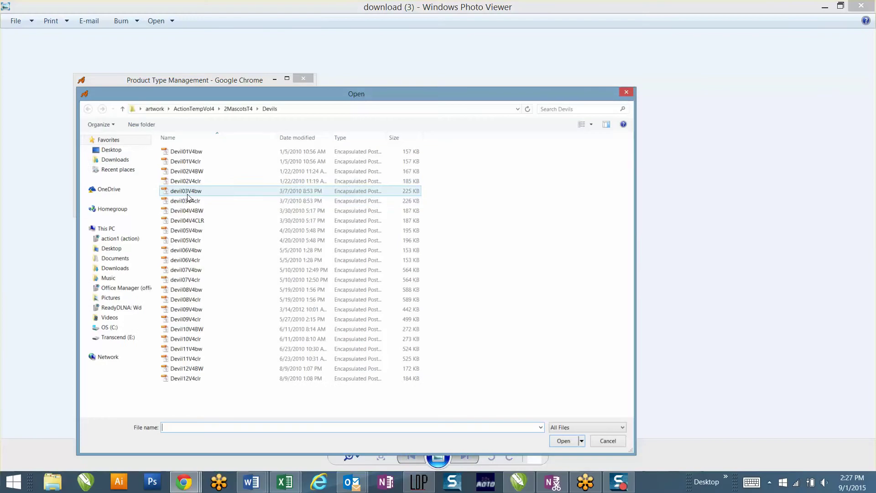
pyautogui.click(112, 150)
pyautogui.click(272, 208)
pyautogui.scroll(-15, 272, 215)
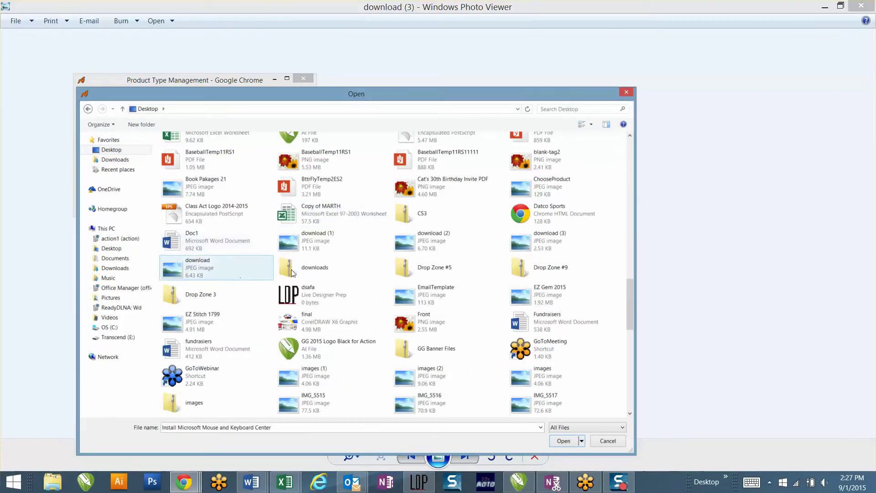
pyautogui.doubleClick(536, 248)
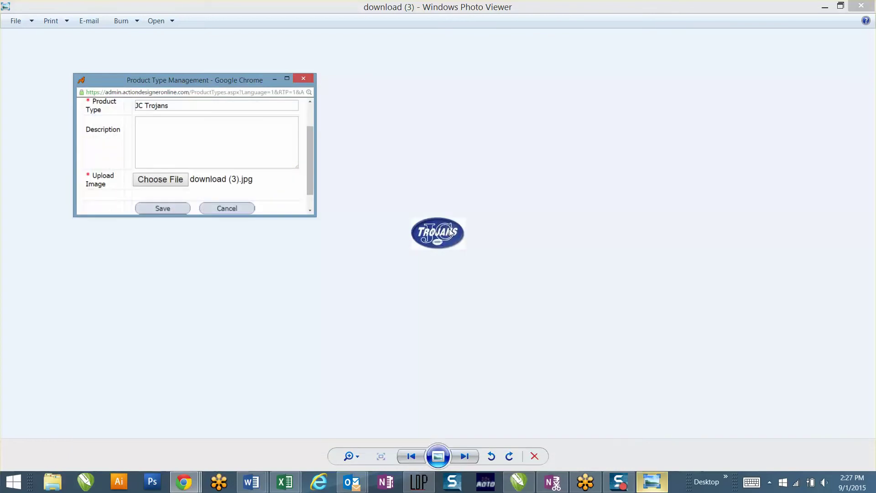
pyautogui.click(180, 209)
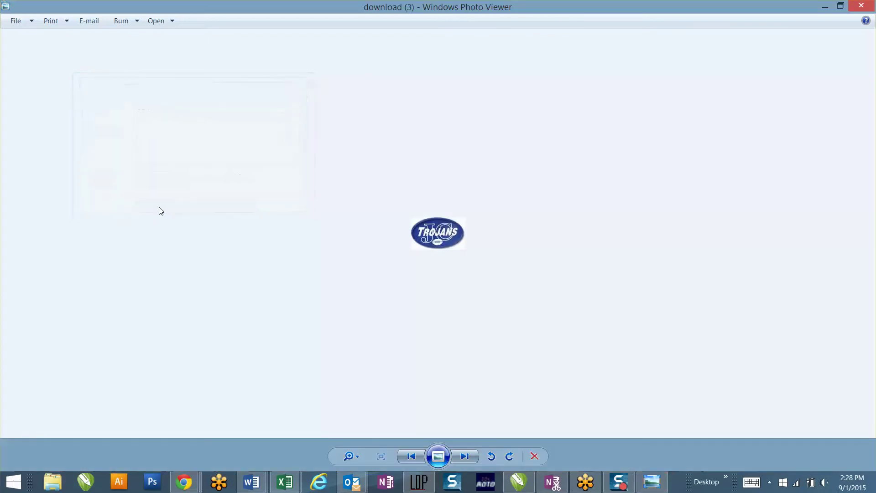
# Close the photo preview and go back to the Manage Products page.
pyautogui.click(872, 3)
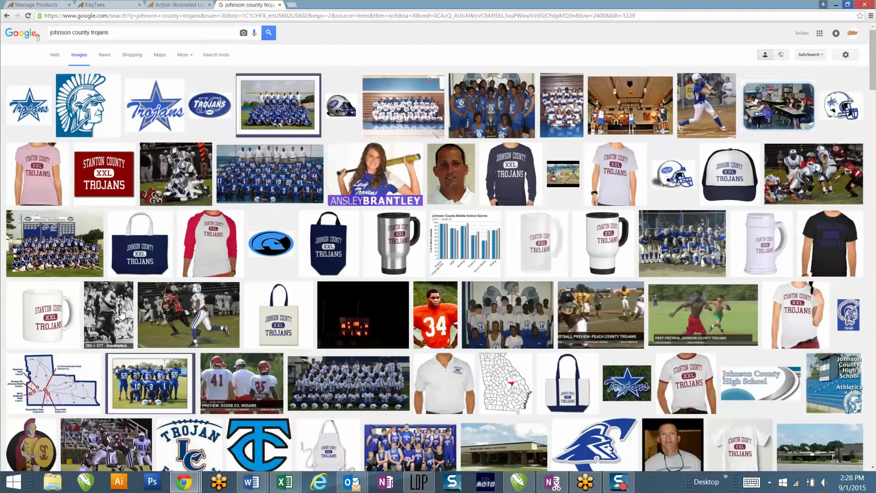
pyautogui.click(164, 4)
pyautogui.click(77, 5)
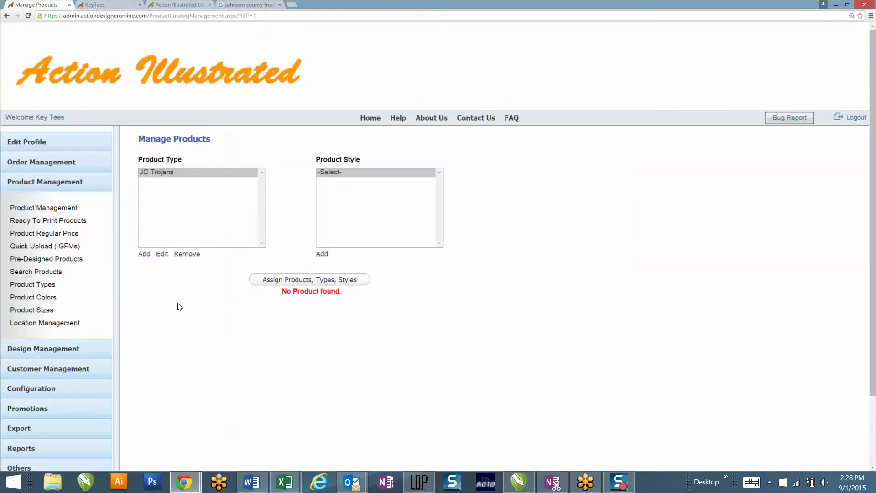
# Review the JC Trojans product type and save it again.
pyautogui.click(162, 254)
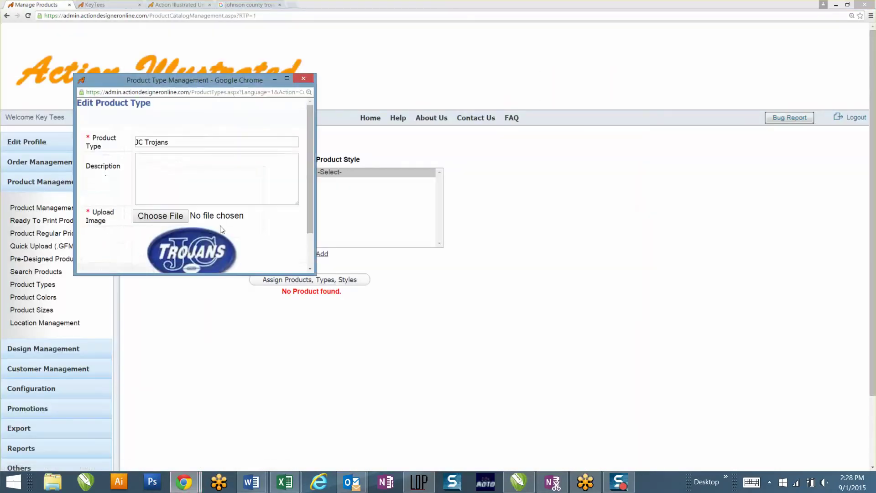
pyautogui.scroll(-2, 223, 192)
pyautogui.click(163, 246)
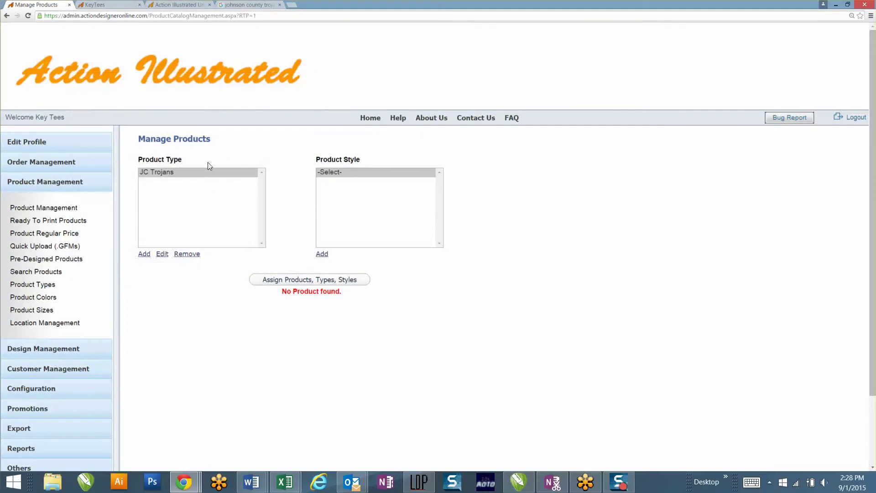
# Add a product style under JC Trojans named Football.
pyautogui.click(322, 254)
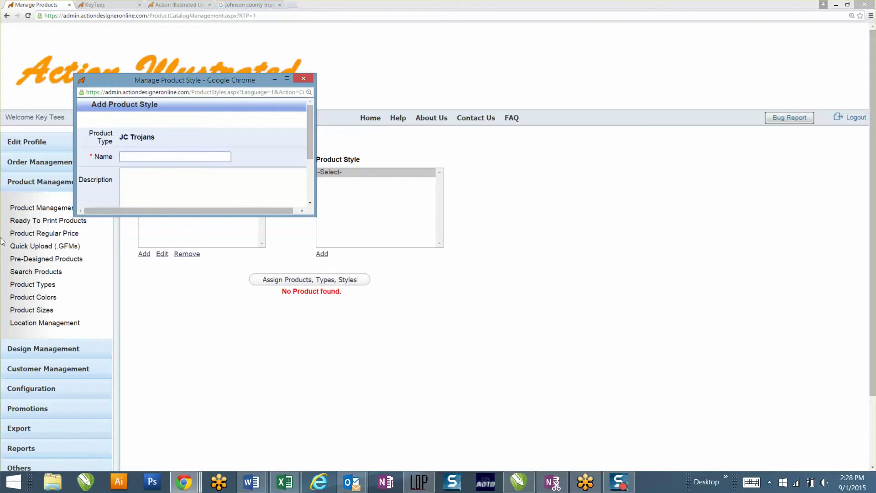
pyautogui.write('Foot')
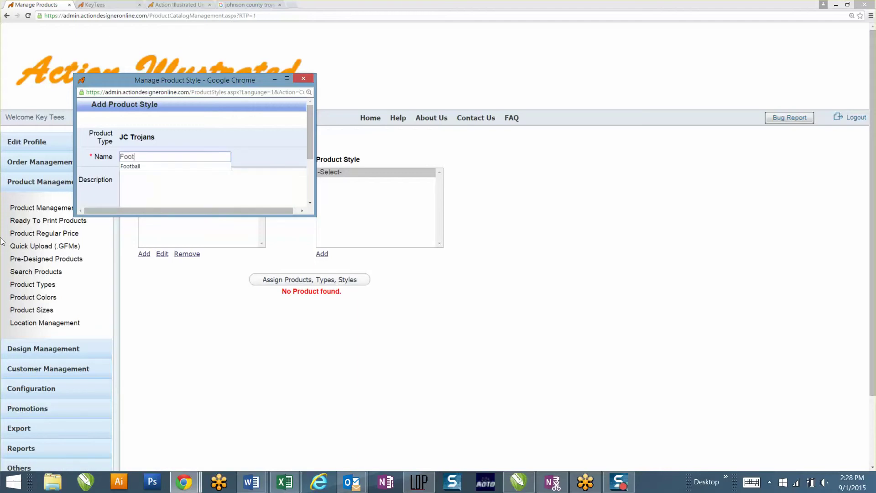
pyautogui.write('ball')
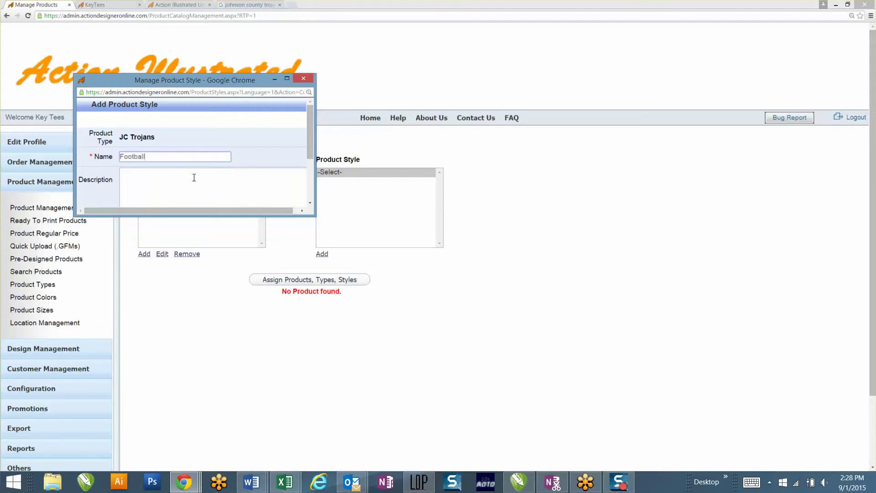
pyautogui.scroll(-2, 193, 178)
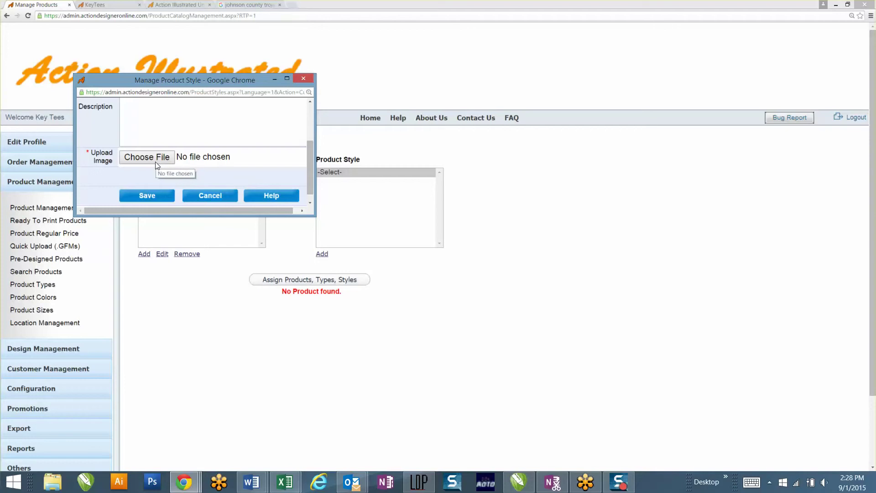
# Search Google Images for 'johnson county trojans football'.
pyautogui.click(251, 4)
pyautogui.click(251, 3)
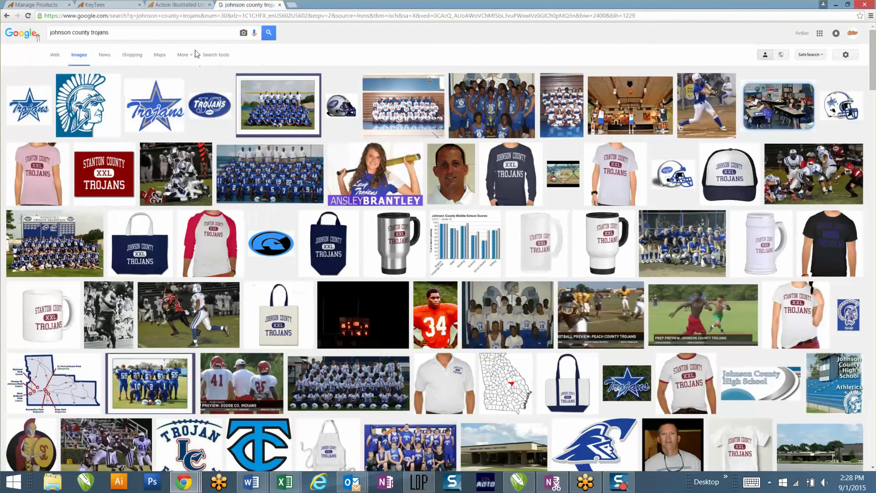
pyautogui.click(162, 31)
pyautogui.write('fotbal')
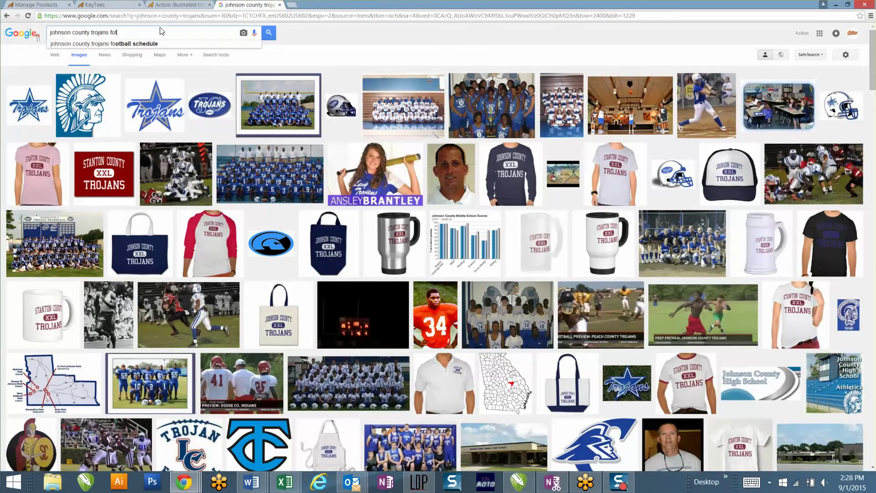
pyautogui.press('BackSpace')
pyautogui.press('BackSpace')
pyautogui.write('otball')
pyautogui.press('Return')
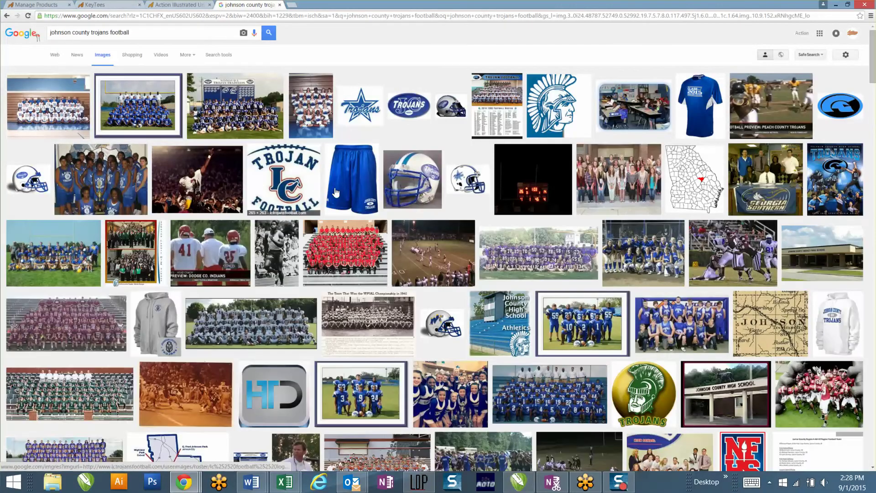
# Save a football image result to disk.
pyautogui.rightClick(413, 181)
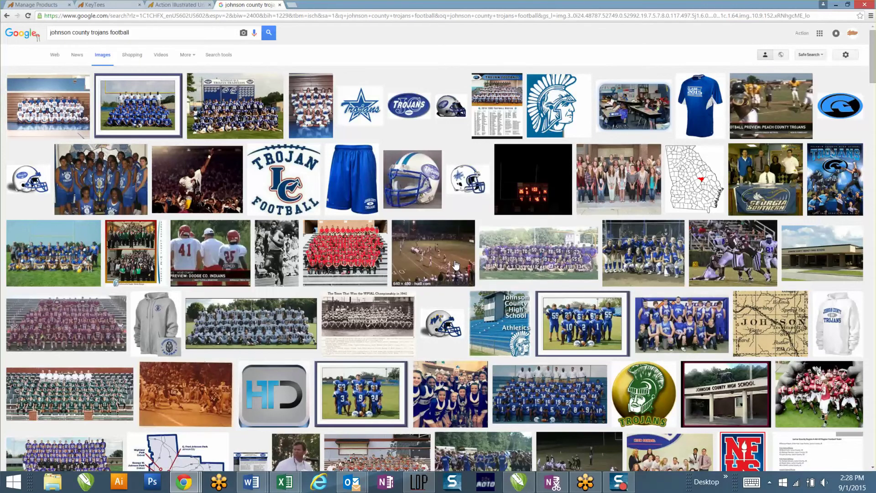
pyautogui.click(454, 259)
pyautogui.rightClick(398, 162)
pyautogui.click(442, 225)
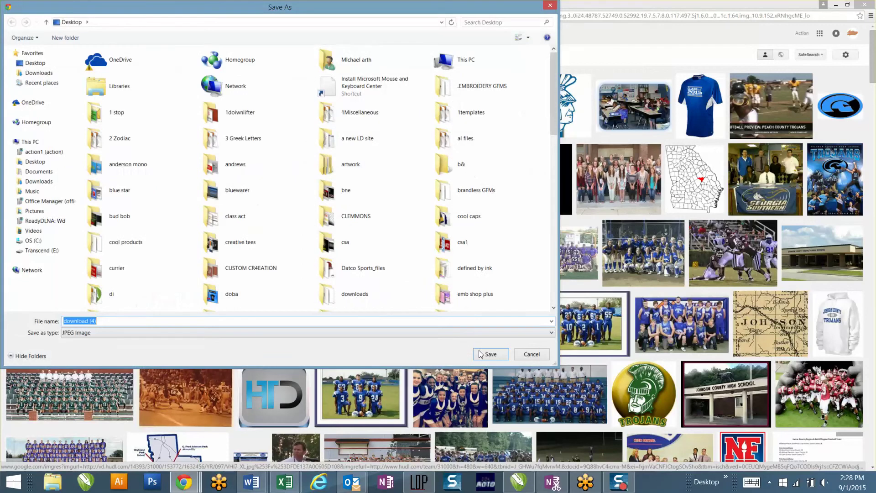
# Save the football image as download (4) on the Desktop and return to the style form.
pyautogui.click(488, 355)
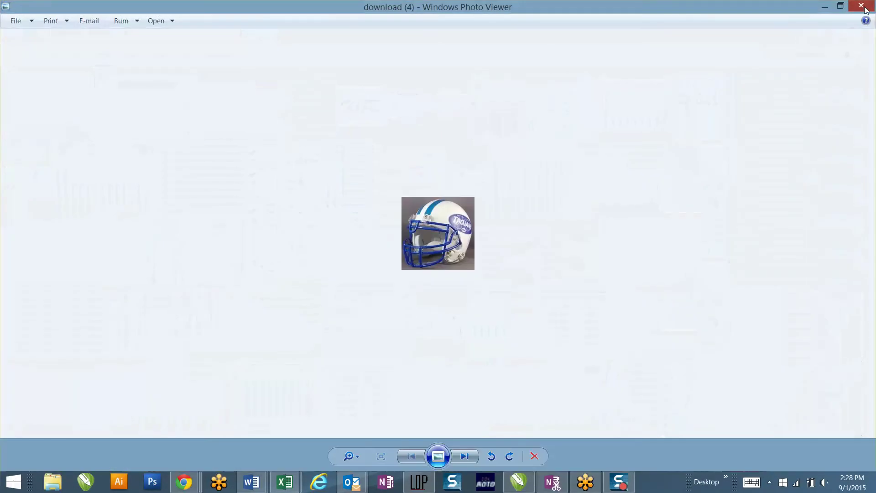
pyautogui.click(859, 6)
pyautogui.hotkey('alt', 'Tab')
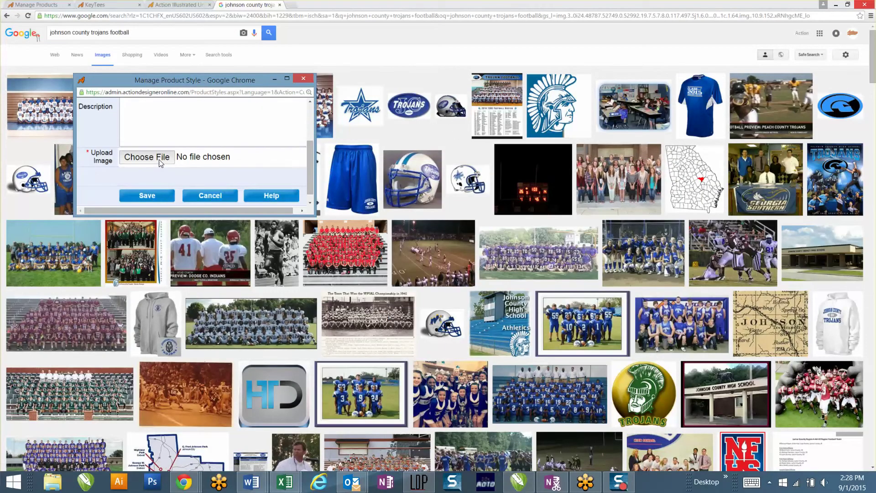
# Attach download (4) as the Football style's upload image and save the style.
pyautogui.click(159, 162)
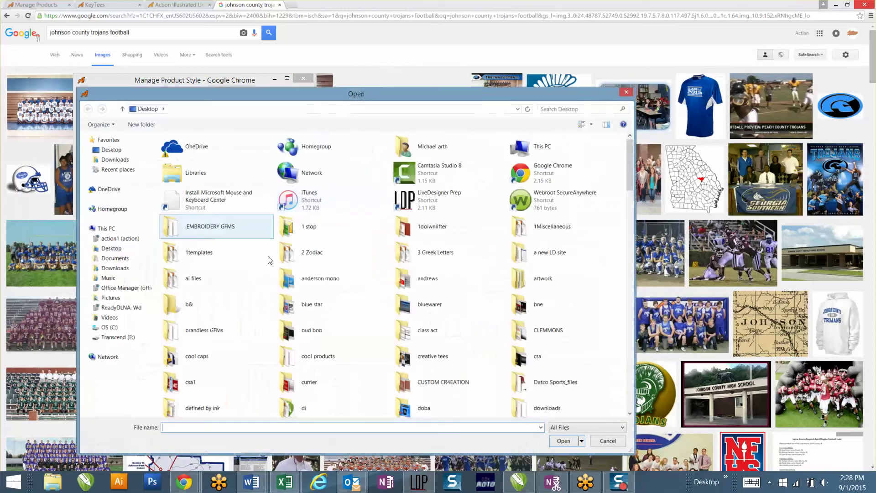
pyautogui.scroll(-10, 332, 246)
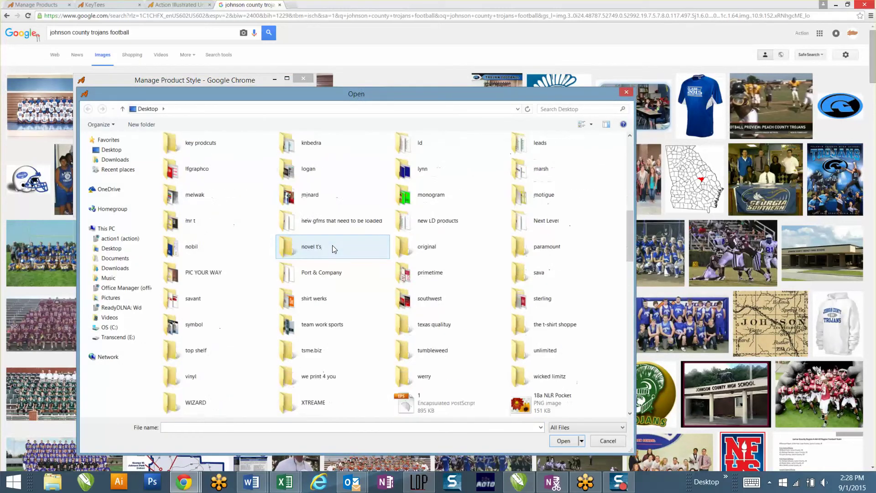
pyautogui.scroll(-5, 335, 248)
pyautogui.scroll(2, 335, 248)
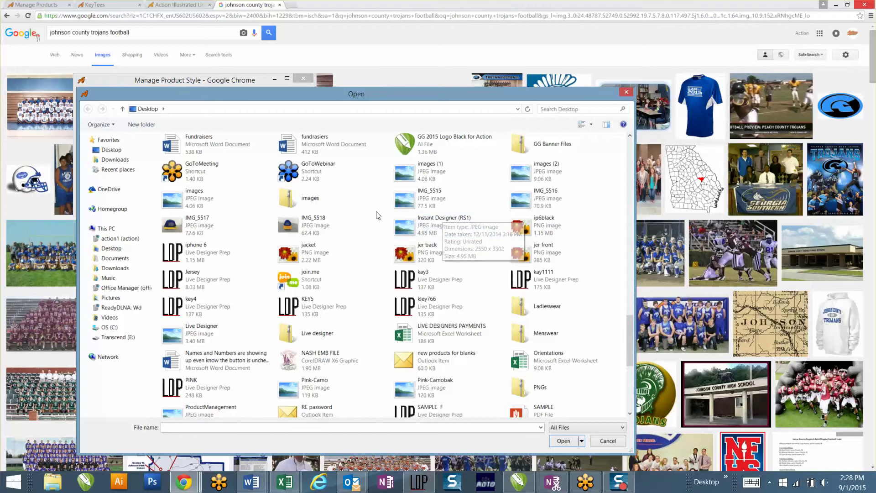
pyautogui.scroll(3, 366, 216)
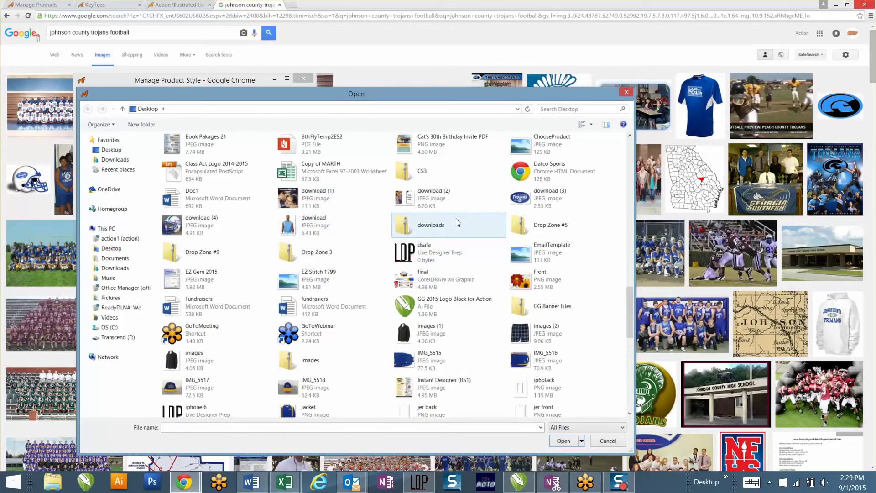
pyautogui.doubleClick(210, 218)
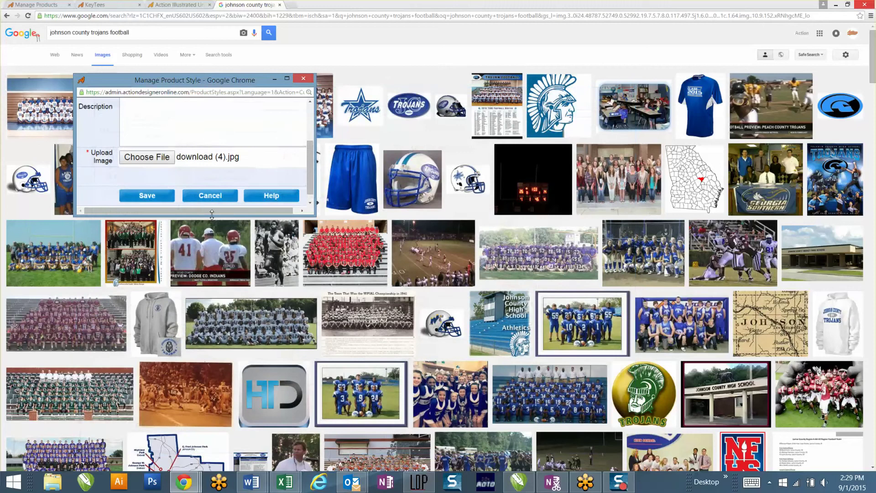
pyautogui.click(156, 197)
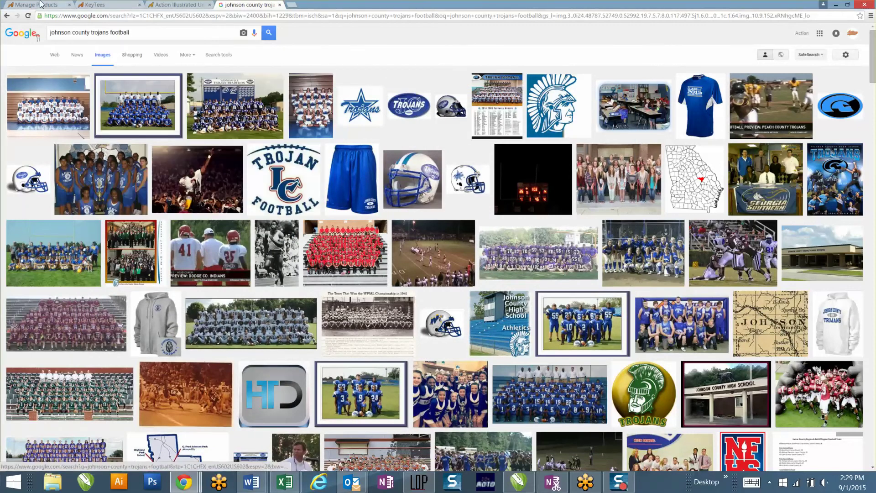
# Select the Football product style on Manage Products and start adding a product.
pyautogui.click(39, 5)
pyautogui.click(332, 183)
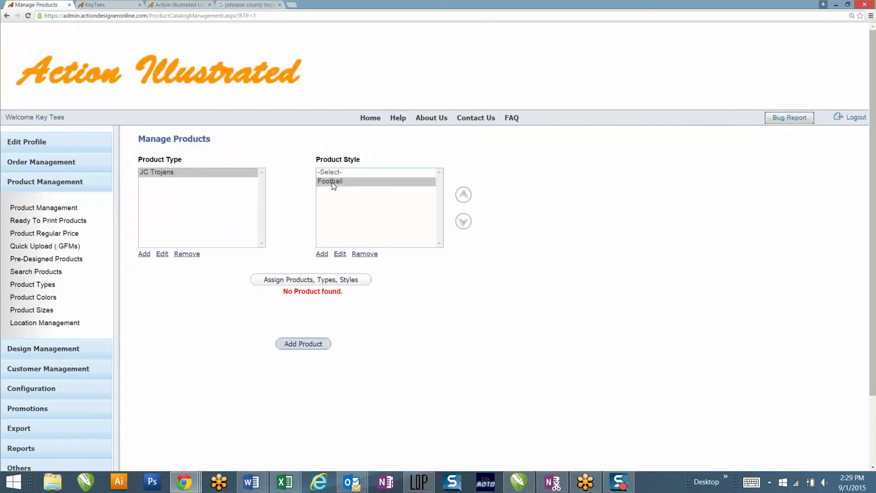
pyautogui.click(315, 346)
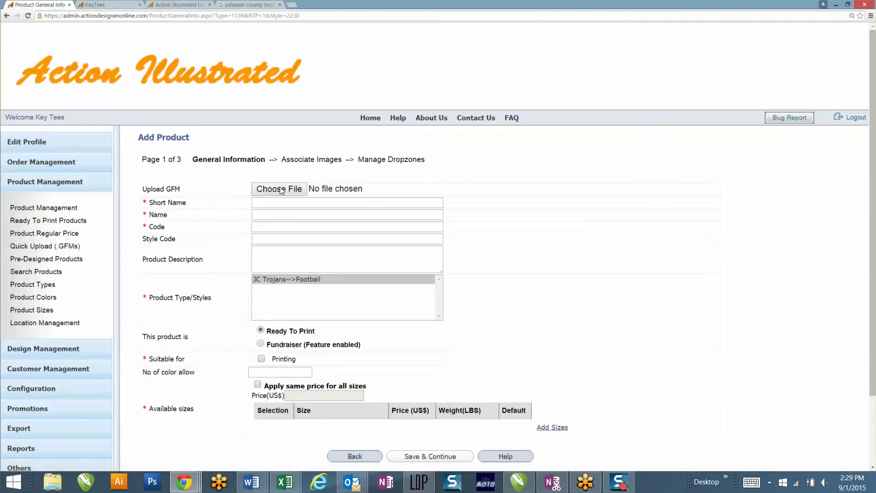
# Upload the TROJAN FOOTBALL GFM file from the key prodcuts folder.
pyautogui.click(279, 189)
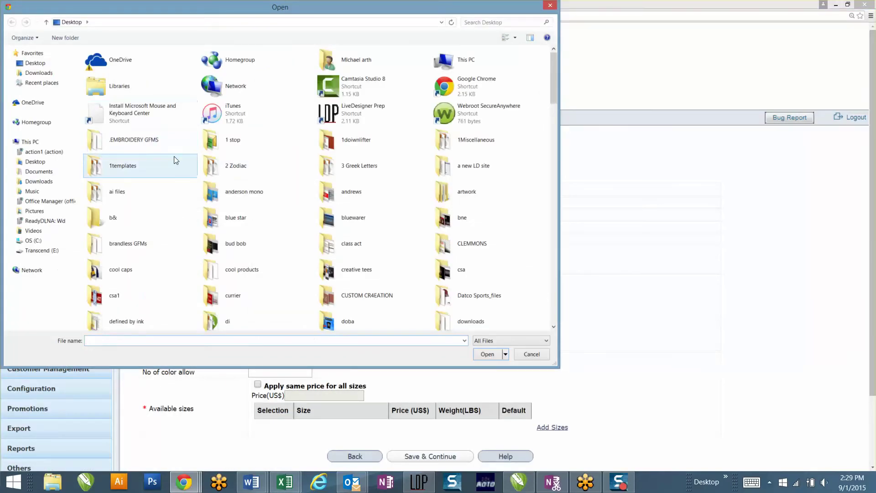
pyautogui.click(174, 157)
pyautogui.scroll(-2, 219, 181)
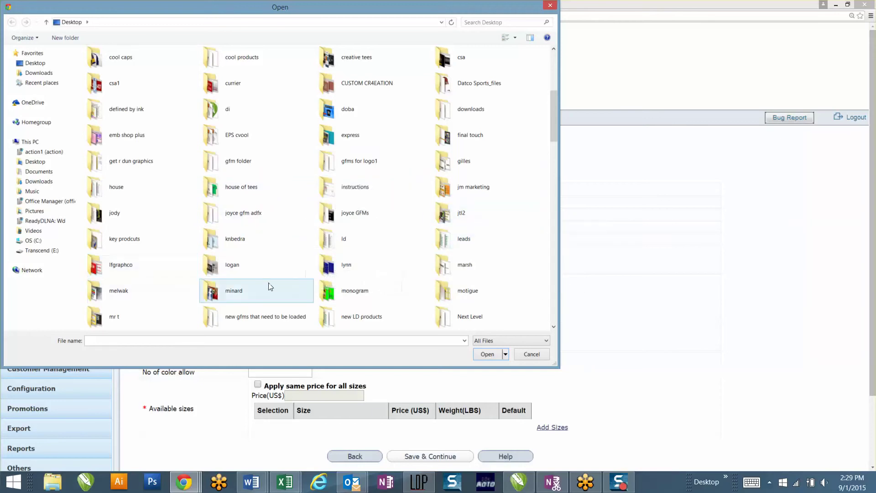
pyautogui.click(157, 259)
pyautogui.doubleClick(157, 238)
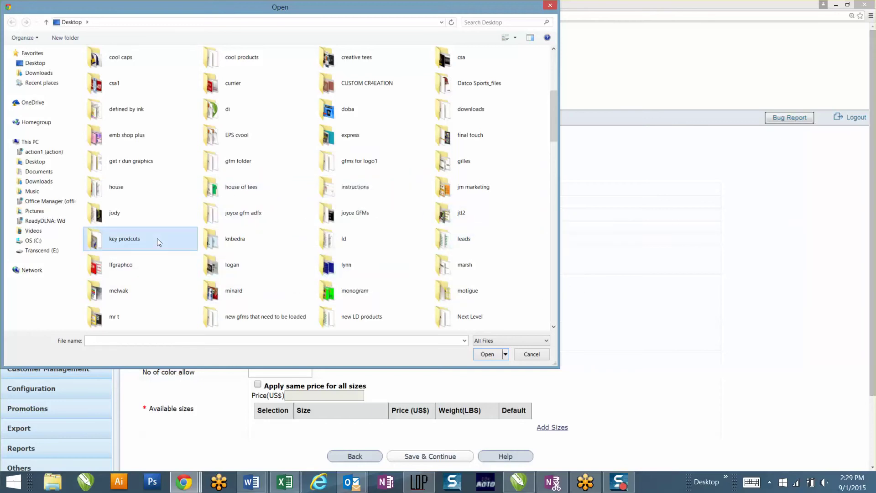
pyautogui.click(269, 88)
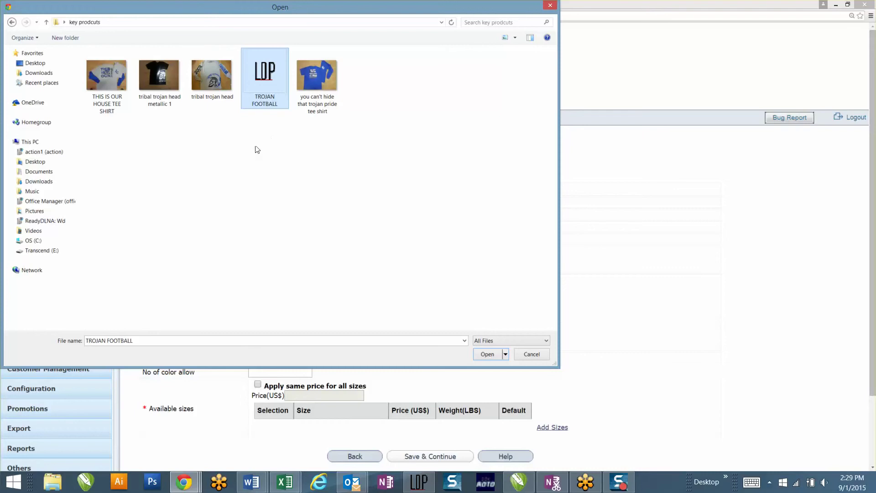
pyautogui.doubleClick(272, 77)
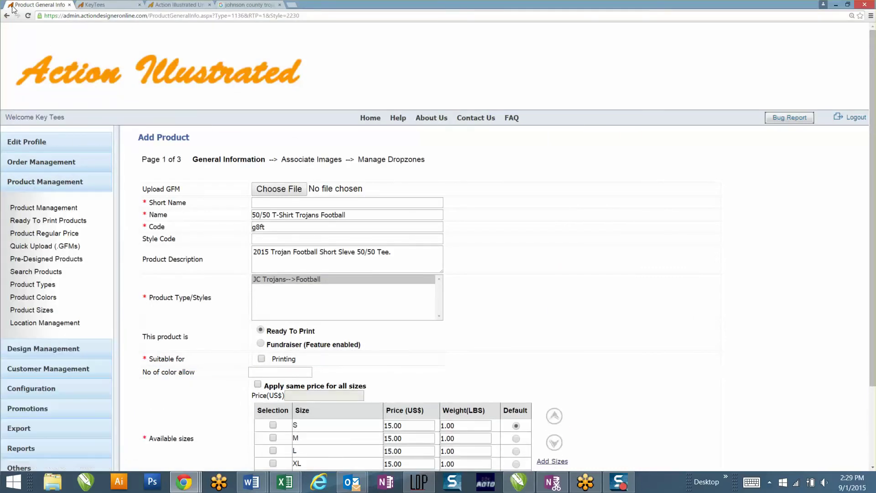
# Enter the short name 'Trojan Footall Tee' and keep the product status Ready To Print.
pyautogui.click(292, 204)
pyautogui.write('Trojan Footall Tee')
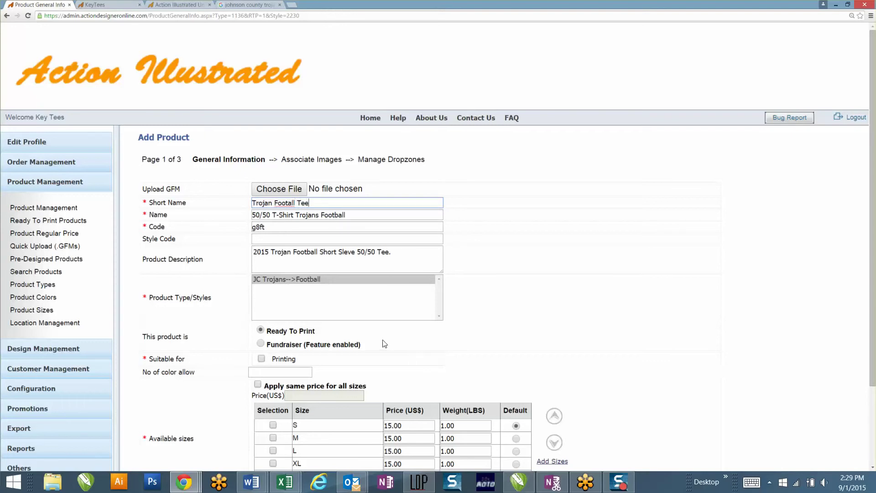
pyautogui.scroll(-1, 385, 344)
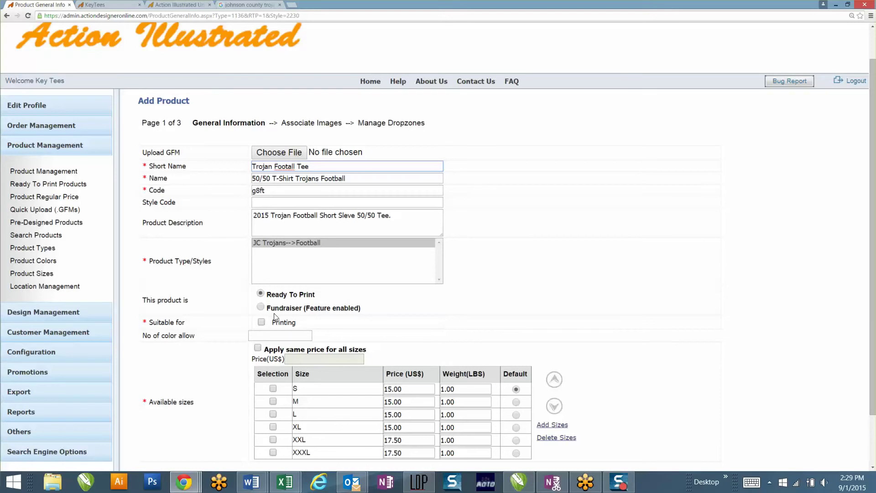
pyautogui.click(261, 308)
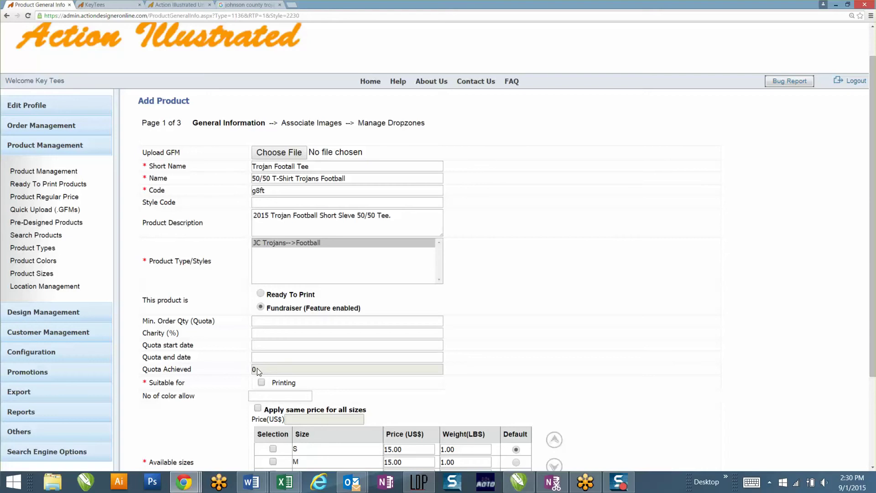
pyautogui.click(261, 293)
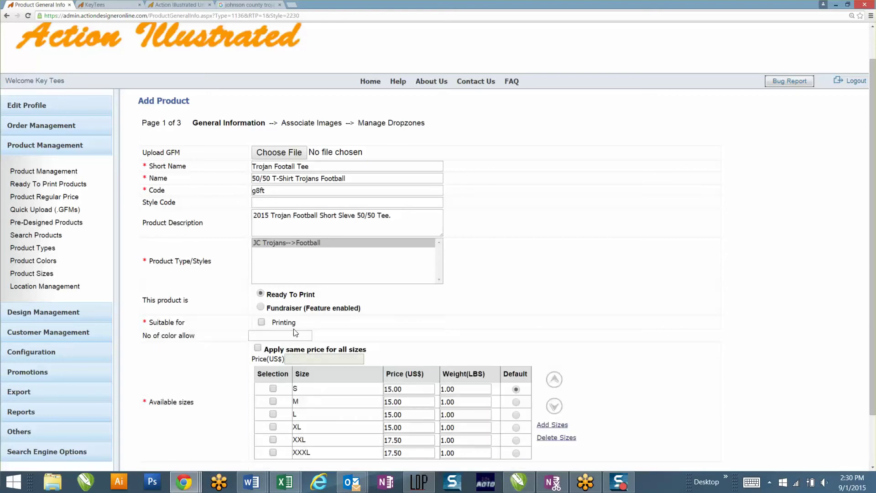
# Save the general information, then save the product with Printing allowed.
pyautogui.scroll(-2, 295, 332)
pyautogui.click(441, 419)
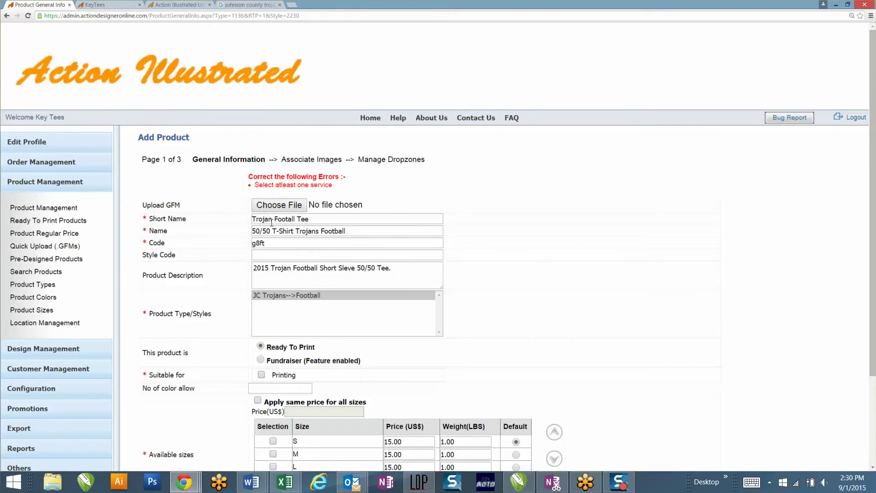
pyautogui.scroll(-1, 272, 223)
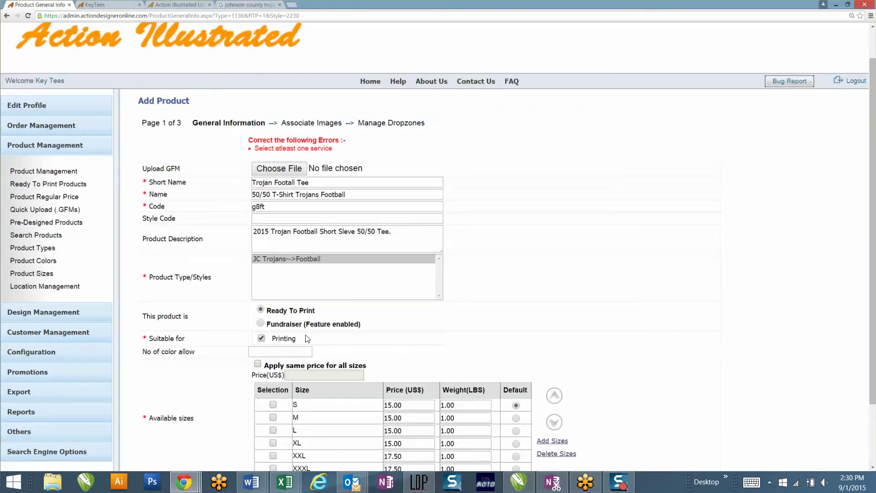
pyautogui.scroll(-2, 377, 342)
pyautogui.click(421, 419)
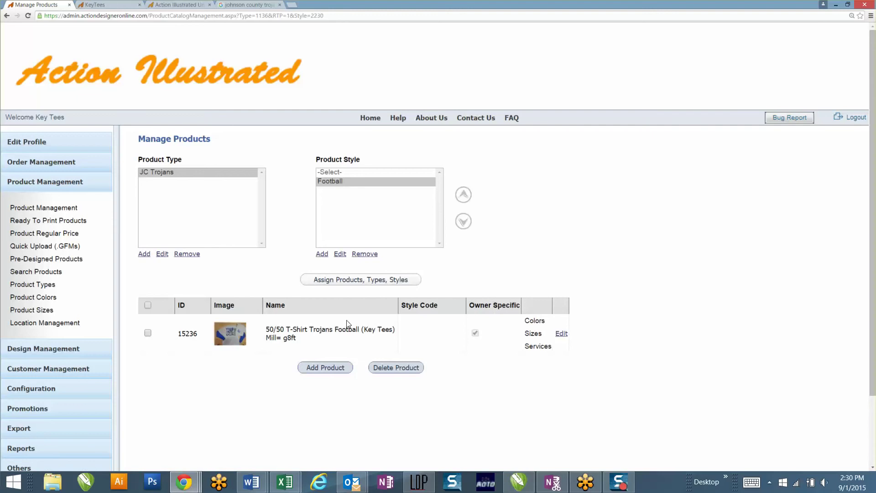
# Load keytees.actiondesigneronline.com, enlarge the page, and open its DESIGN TOOL page.
pyautogui.click(103, 5)
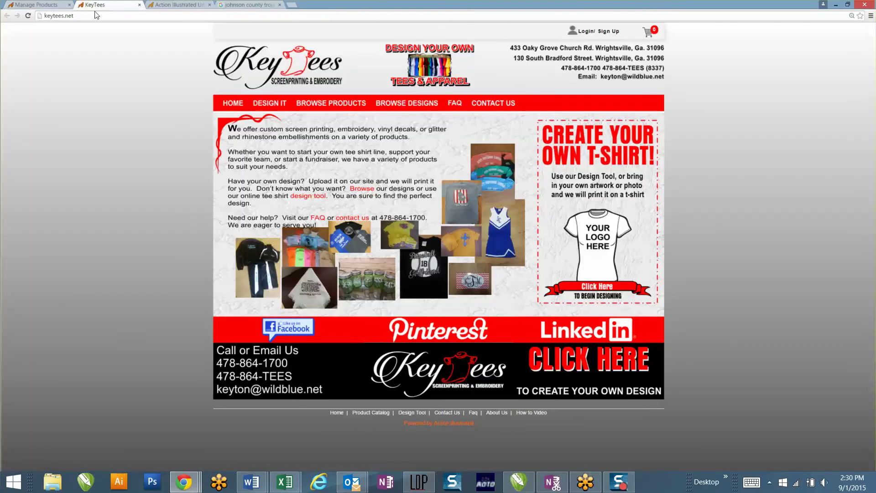
pyautogui.click(86, 16)
pyautogui.write('keytees.a')
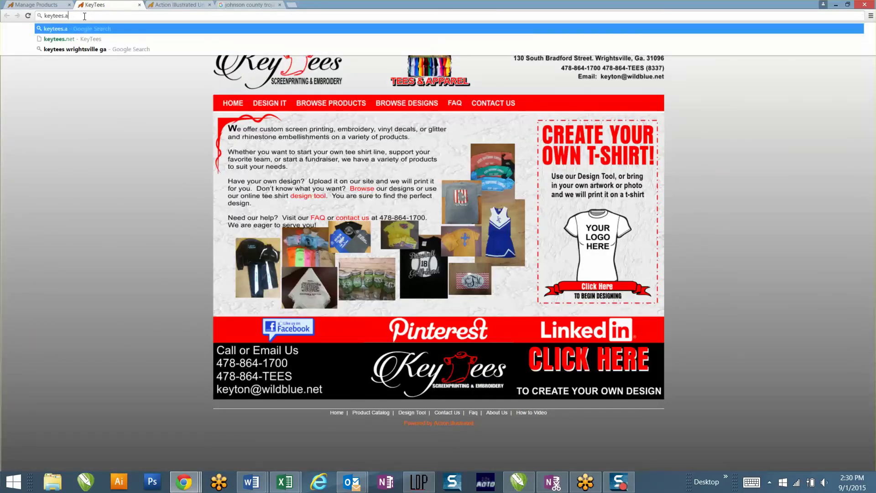
pyautogui.write('ctiondes')
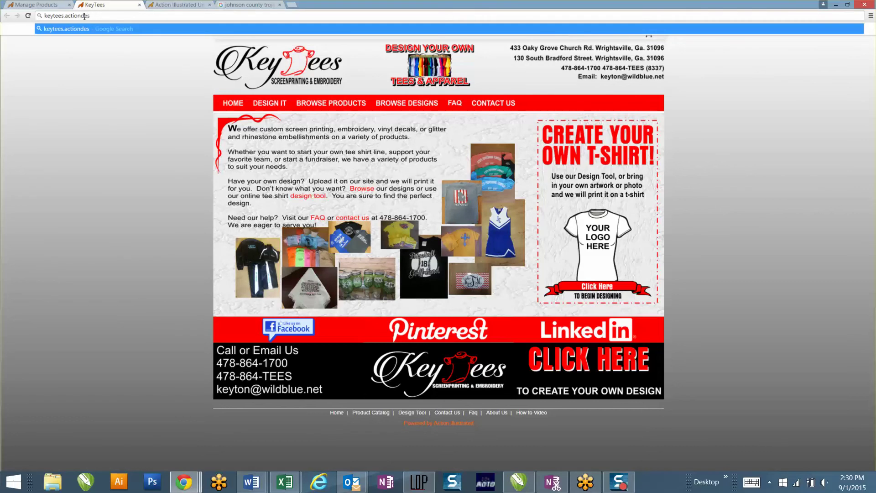
pyautogui.write('igneronline.com')
pyautogui.press('Return')
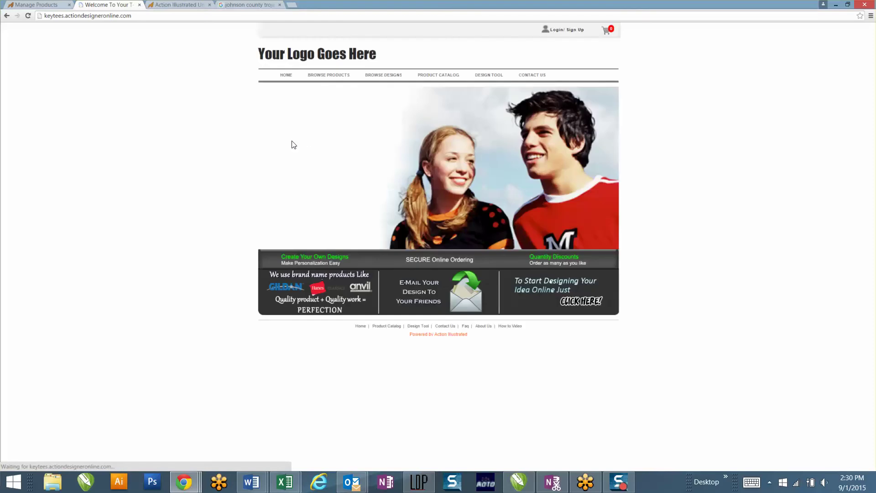
pyautogui.hotkey('ctrl', '+')
pyautogui.hotkey('ctrl', '+')
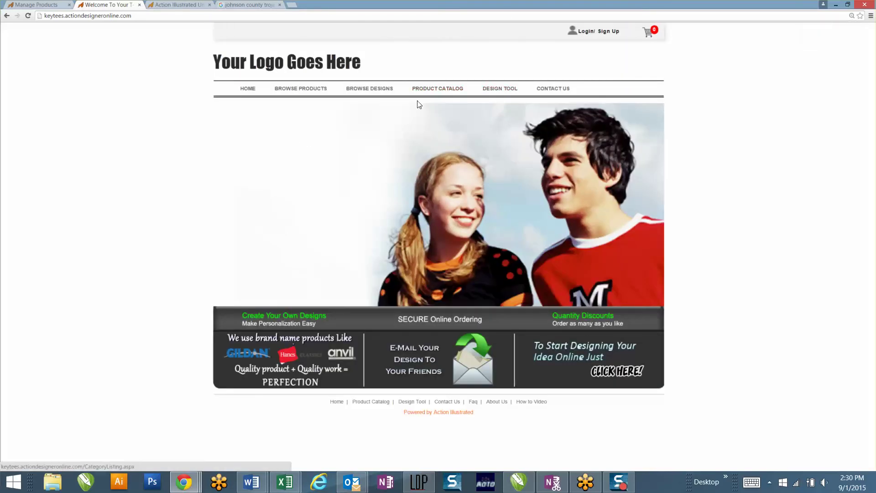
pyautogui.click(495, 91)
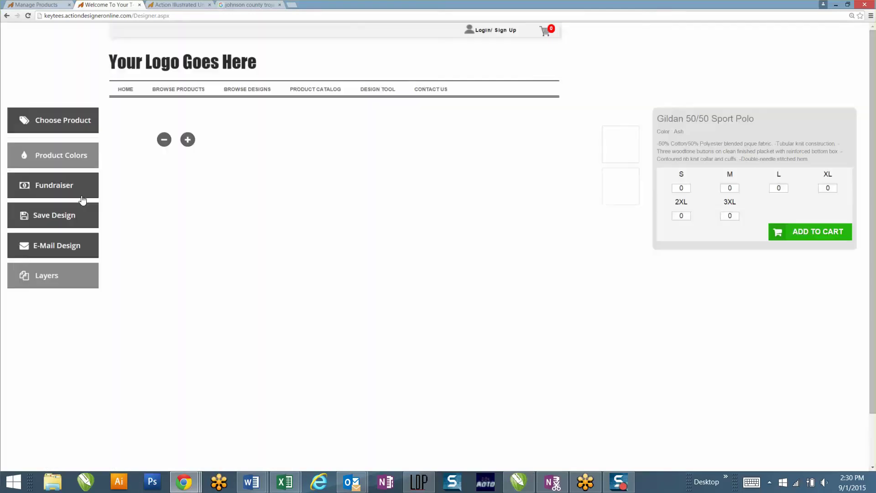
# Navigate from the admin dashboard to the Product Catalog's Assign Products, Types, Styles page.
pyautogui.click(38, 4)
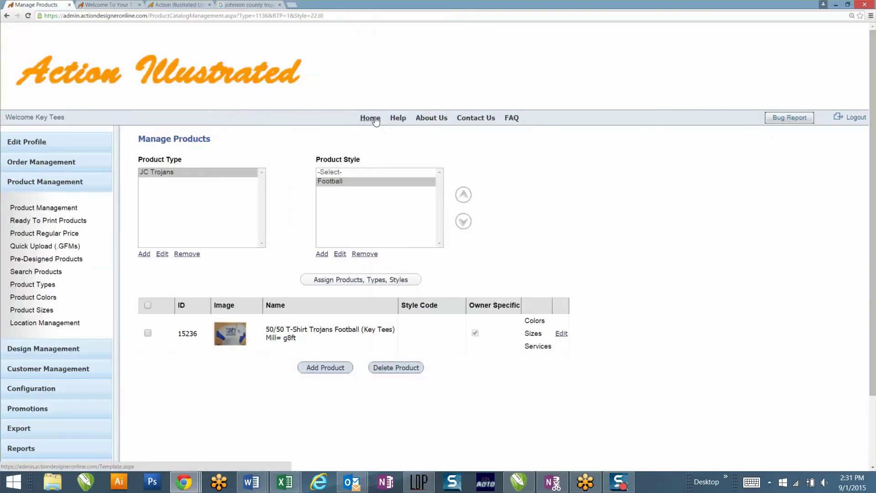
pyautogui.click(375, 120)
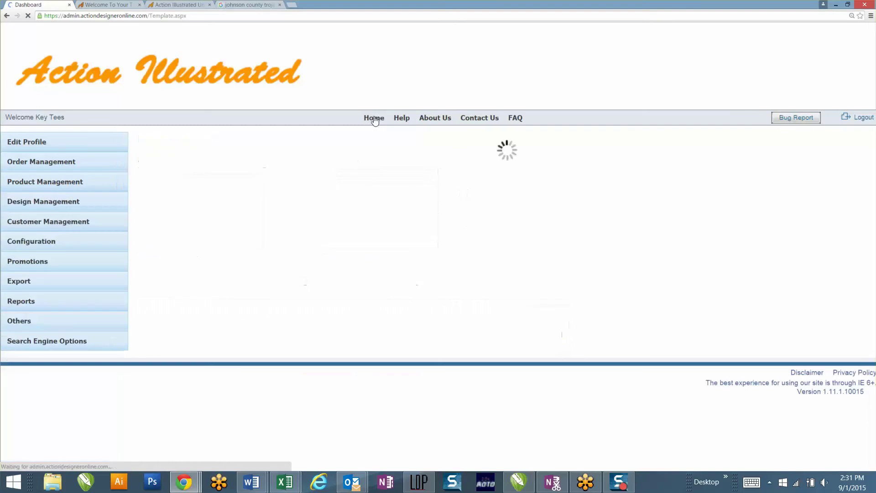
pyautogui.click(183, 204)
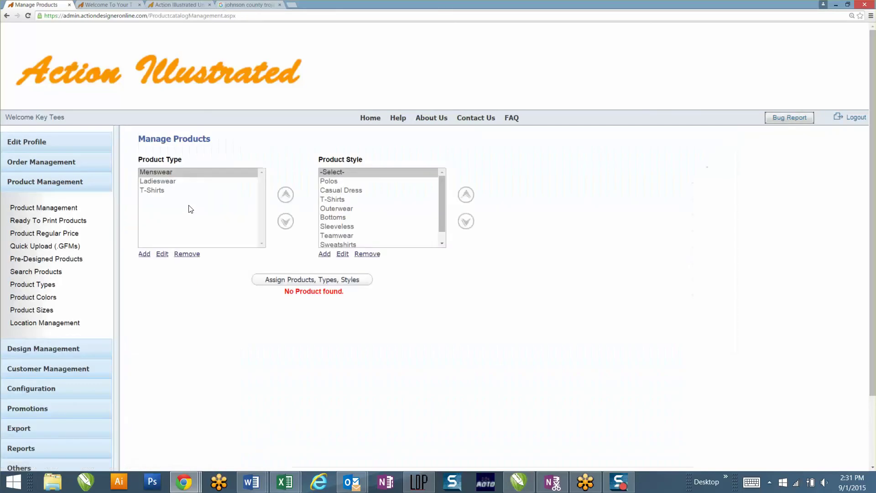
pyautogui.click(332, 281)
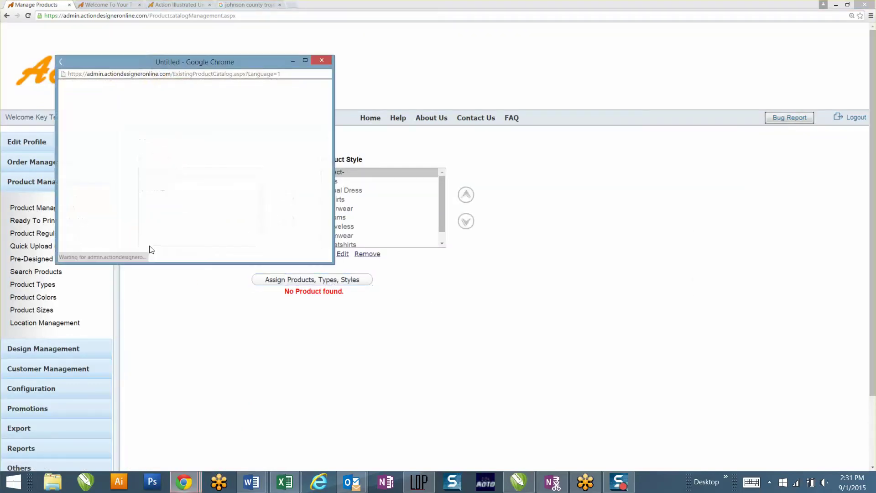
# Untick Menswear, Ladieswear and T-Shirts, save the assignments, and return to the storefront tab.
pyautogui.click(83, 208)
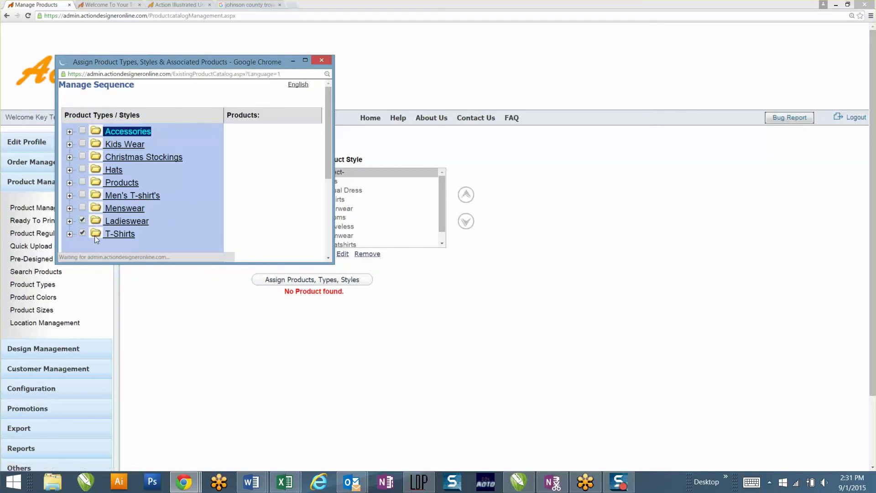
pyautogui.click(82, 221)
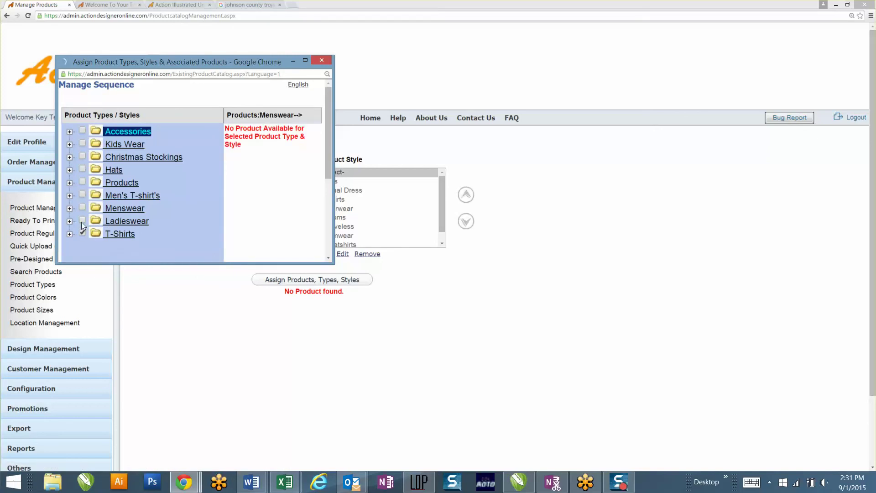
pyautogui.click(82, 232)
pyautogui.scroll(-3, 158, 230)
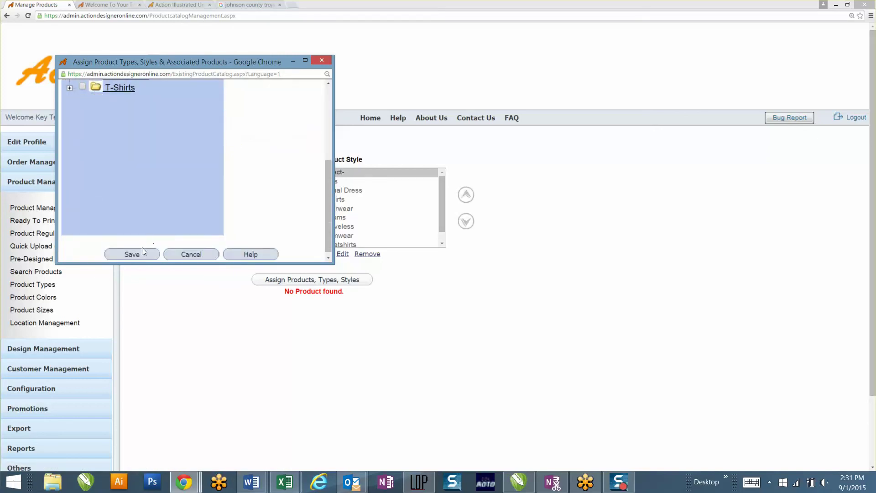
pyautogui.click(140, 254)
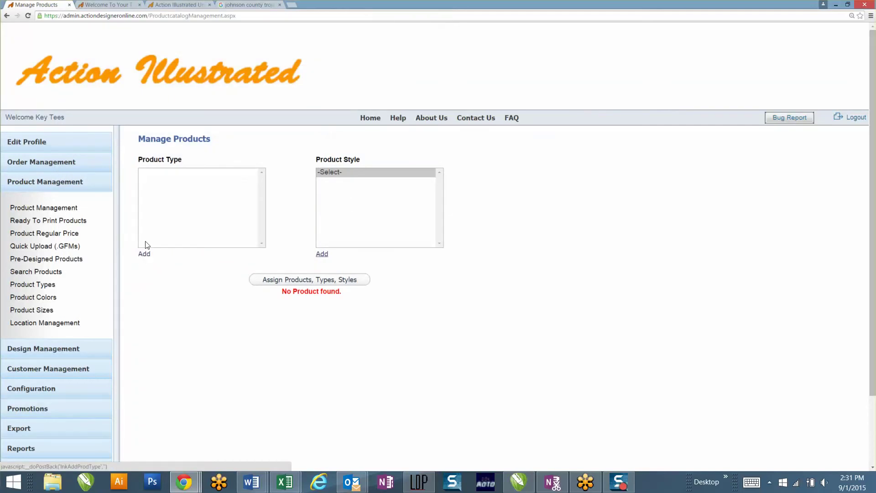
pyautogui.click(112, 5)
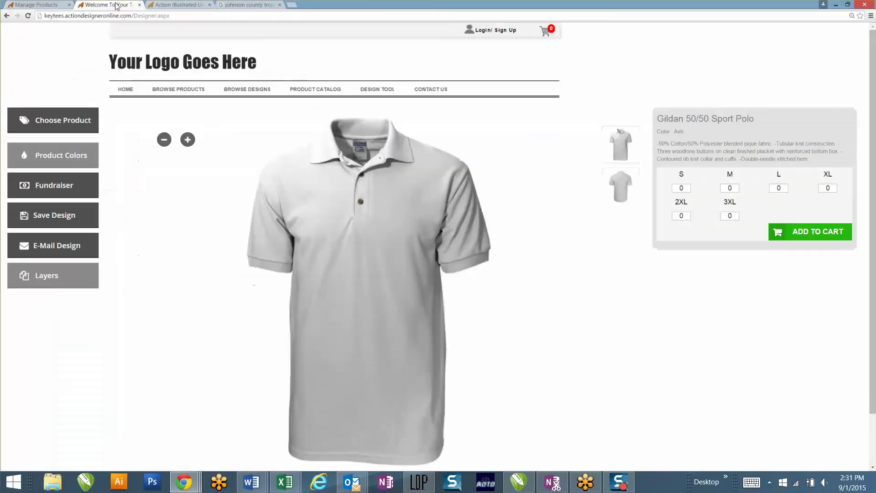
# Reload the designer and browse to the JC Trojans › Football category in the product chooser.
pyautogui.click(28, 16)
pyautogui.click(426, 88)
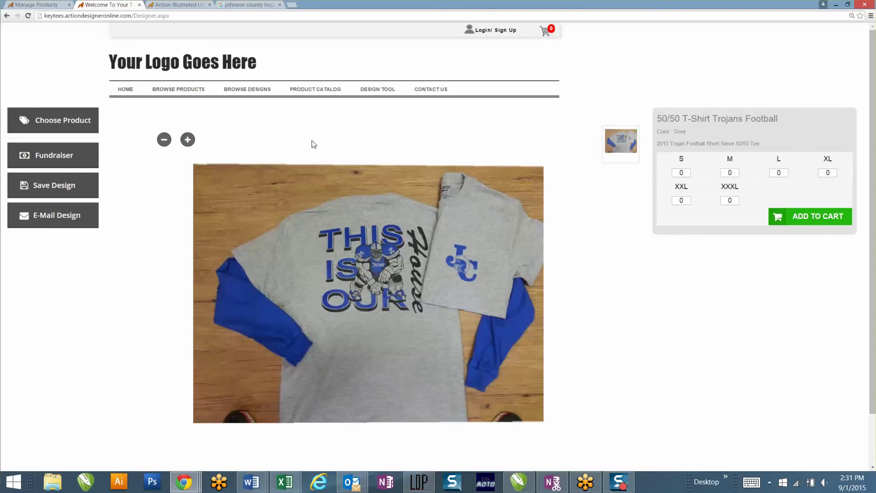
pyautogui.click(59, 155)
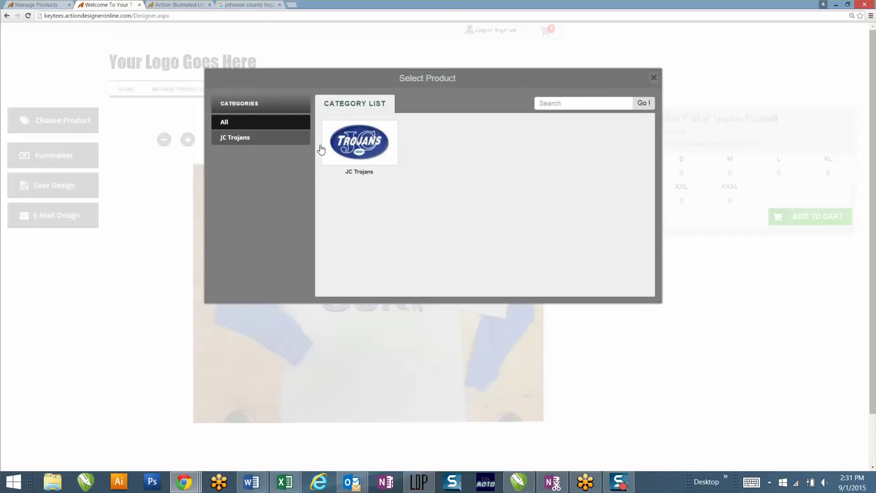
pyautogui.click(348, 144)
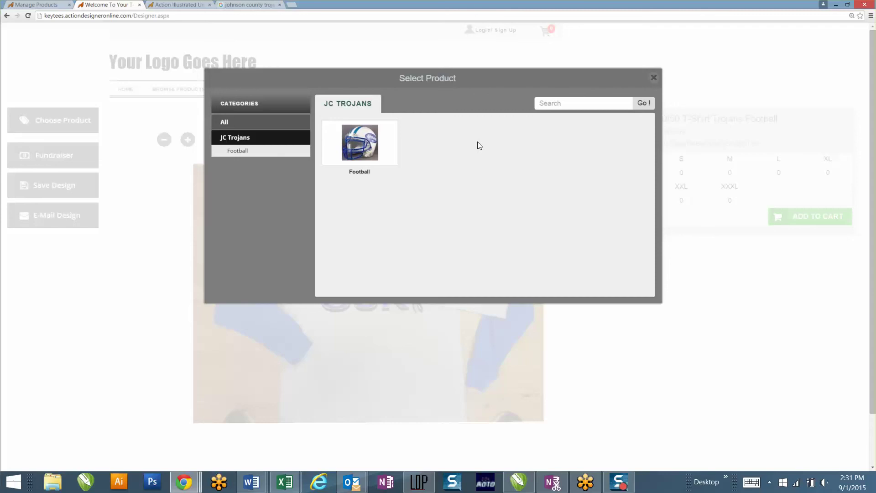
pyautogui.click(368, 159)
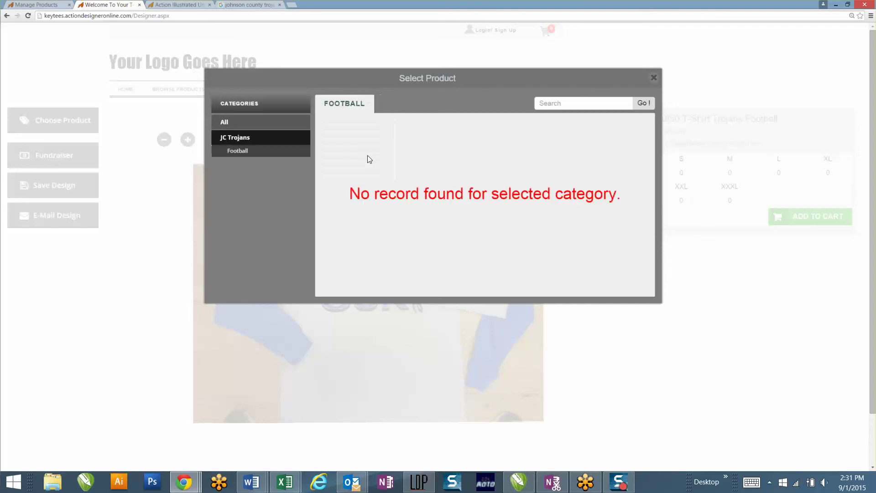